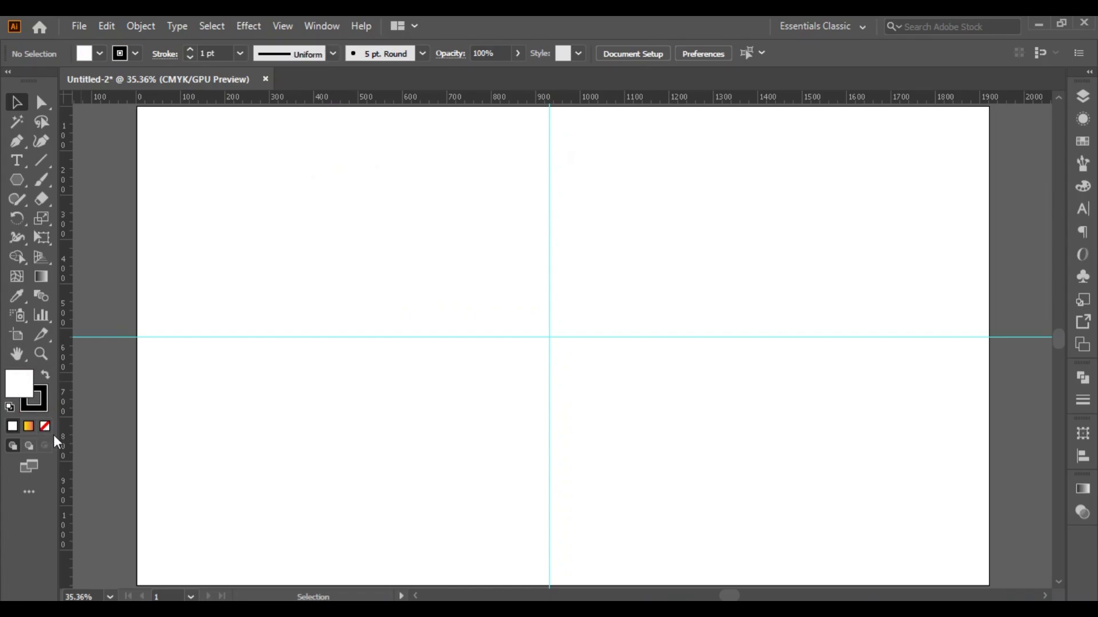
- Draw an unfilled black-outlined pentagon about 765 px wide, pointing up, centred on the intersection of the guides
click(45, 427)
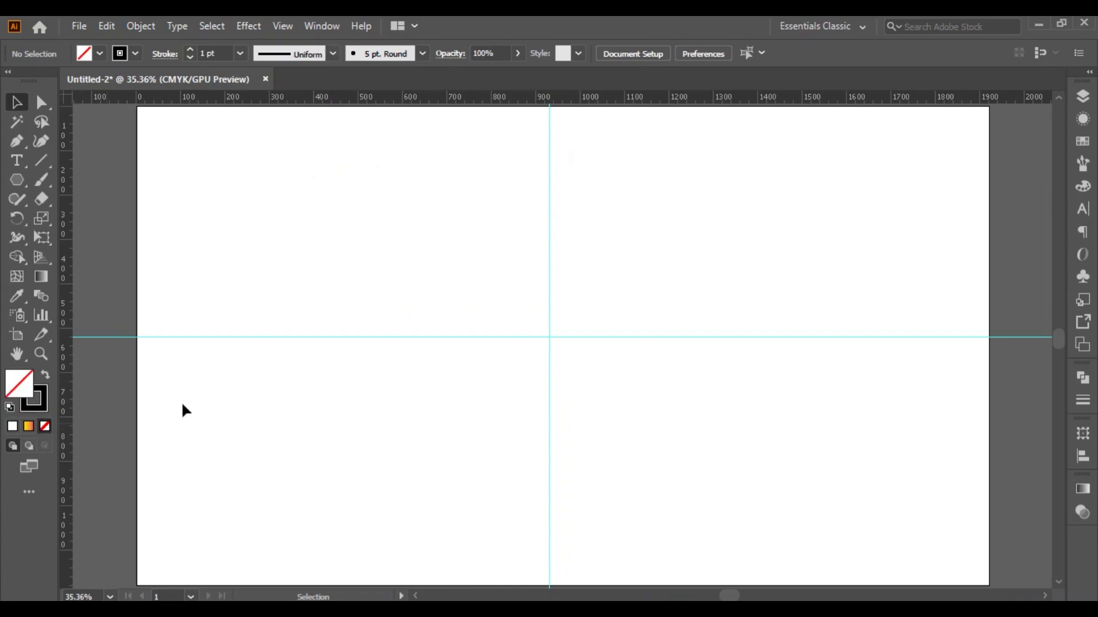
click(13, 179)
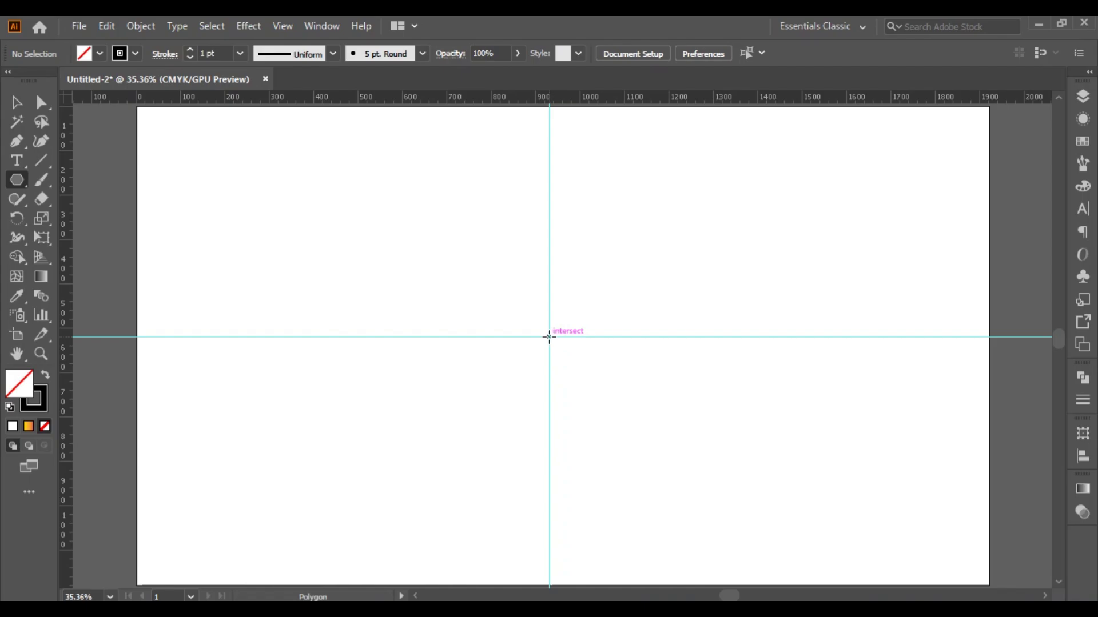
drag(549, 338, 658, 479)
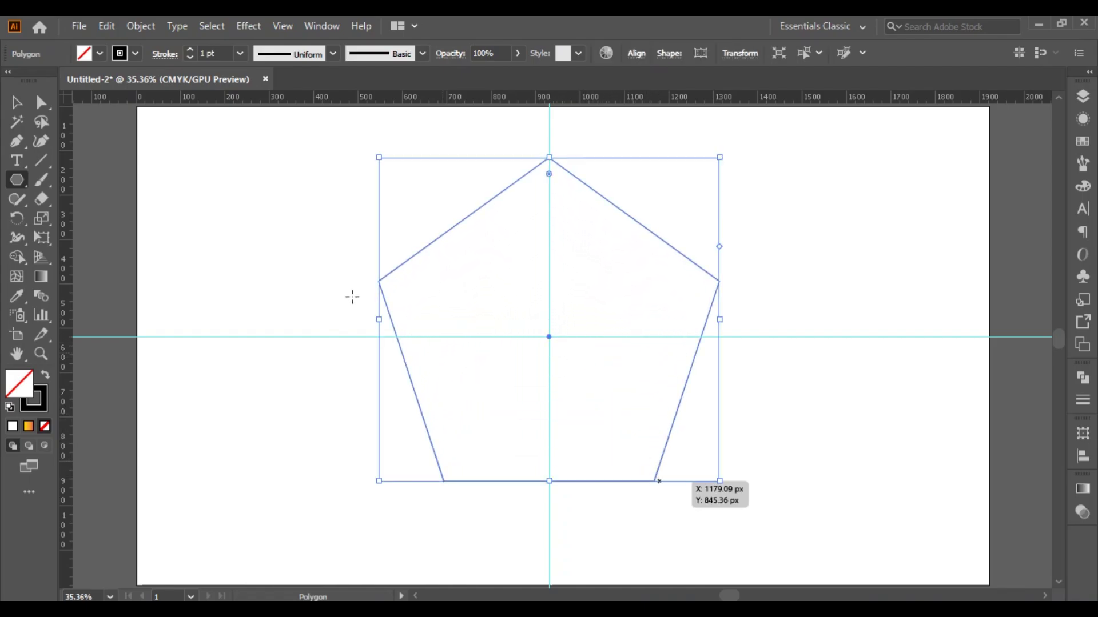
- Copy the pentagon, paste it in front, and scale the copy from its centre to about 455 px wide
click(107, 26)
click(142, 103)
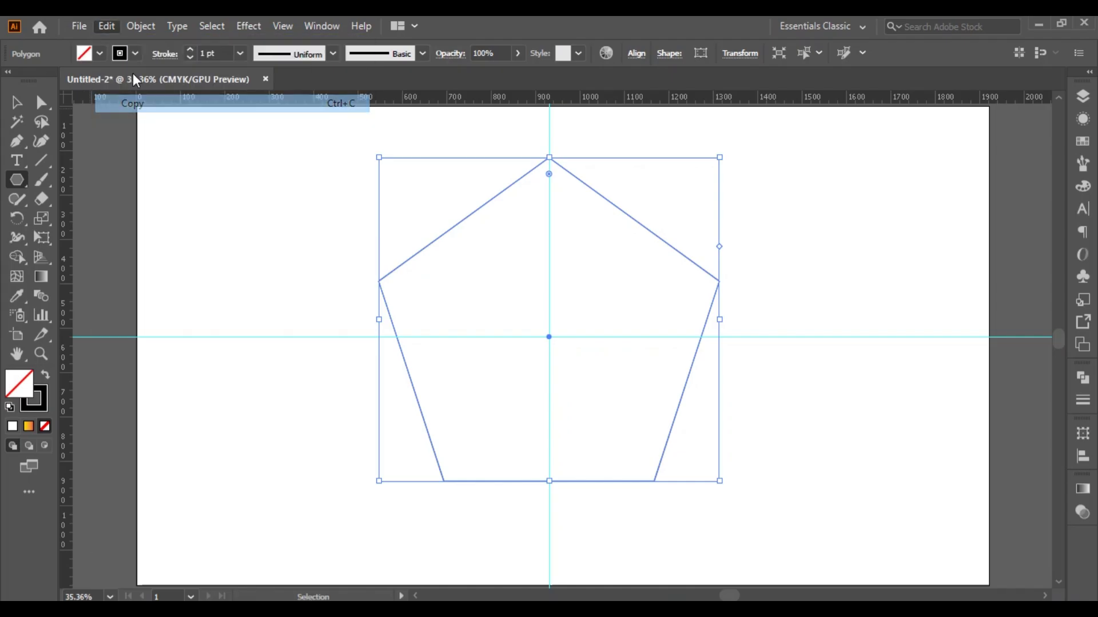
click(108, 27)
click(164, 143)
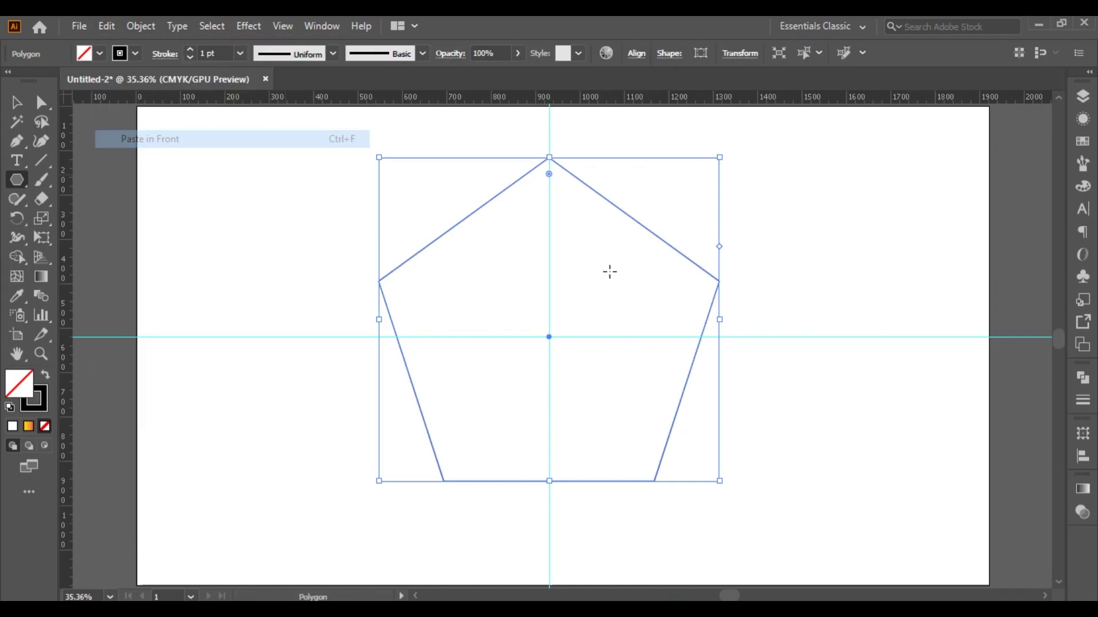
drag(720, 157, 659, 226)
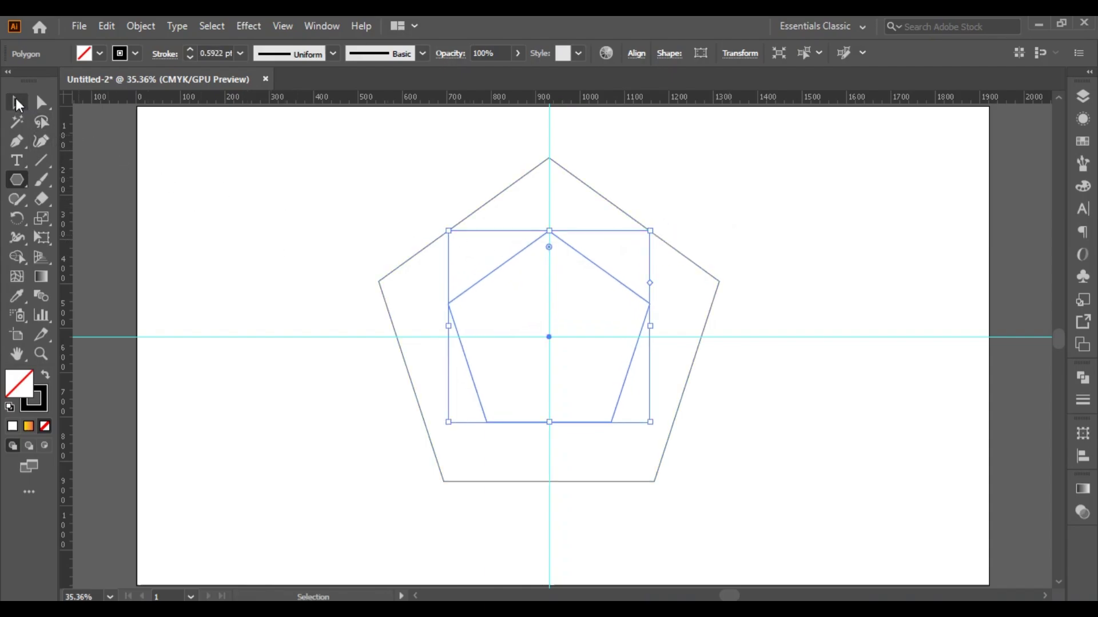
click(18, 103)
click(428, 219)
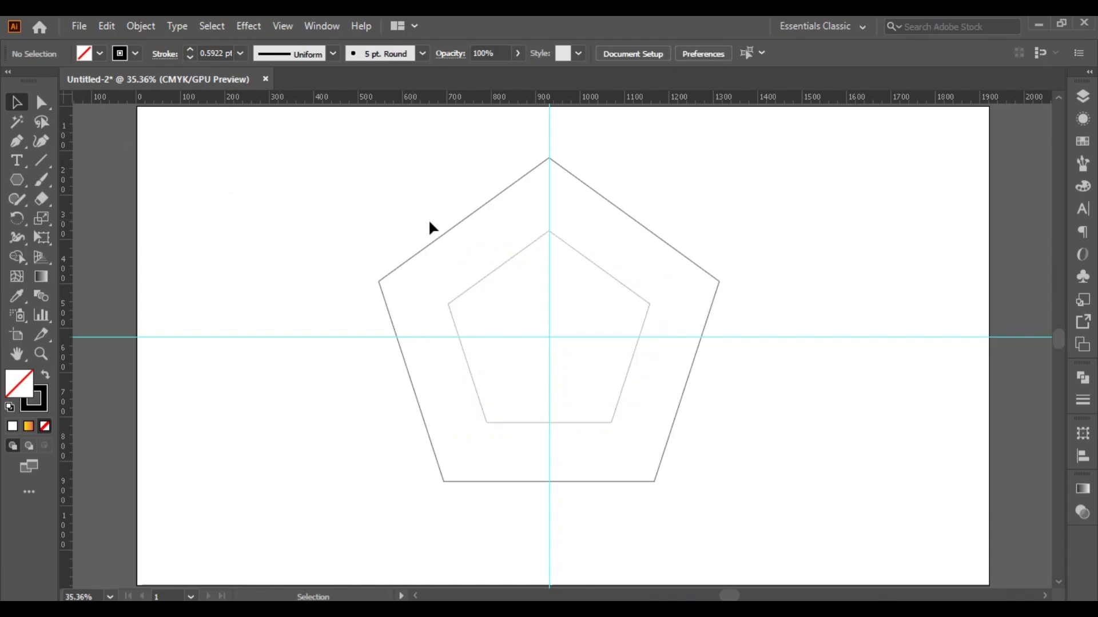
- Place a spare copy of the outer pentagon beside the artwork, and round all corners of the original outer pentagon
drag(503, 186, 937, 213)
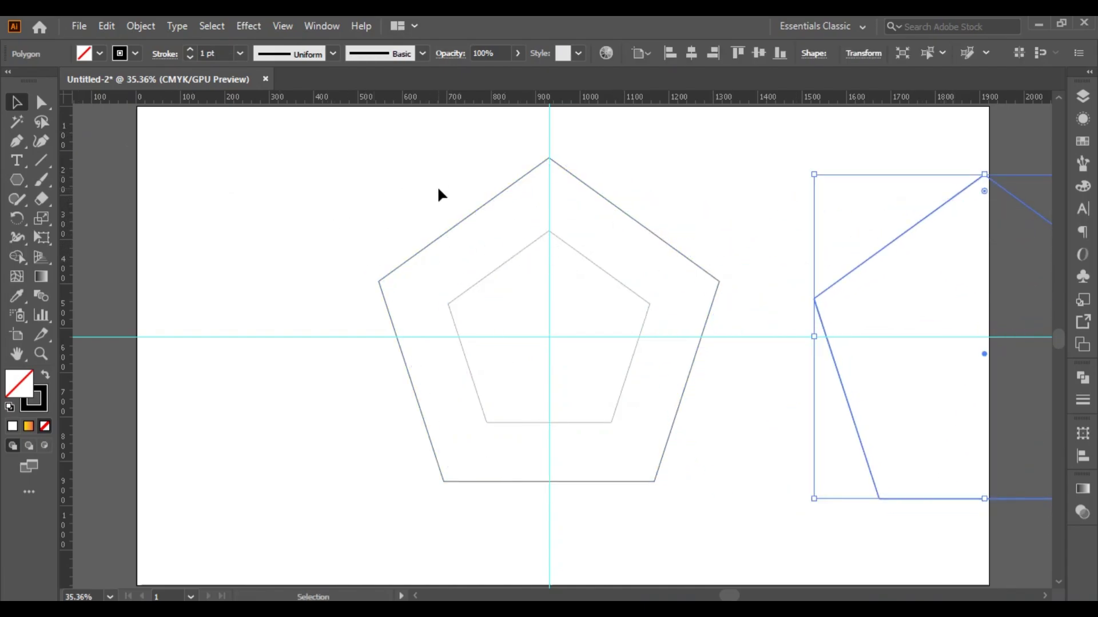
click(511, 184)
drag(547, 174, 553, 233)
click(261, 263)
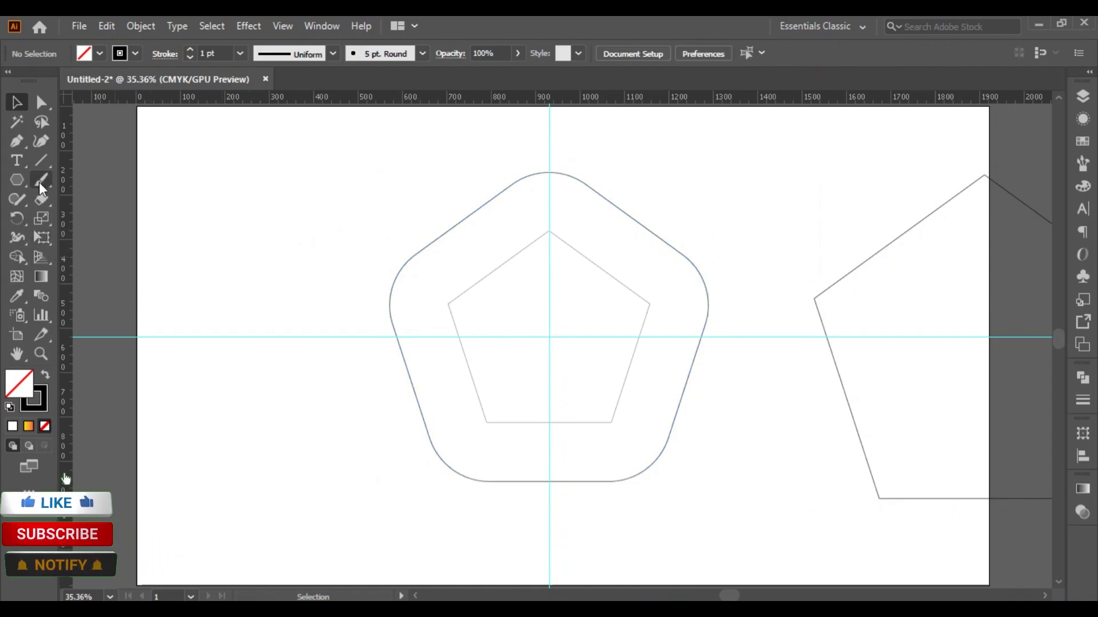
- Draw a line along the inner pentagon's base across the rounded pentagon's width, and rotate four copies at 72° about the guide intersection
click(41, 161)
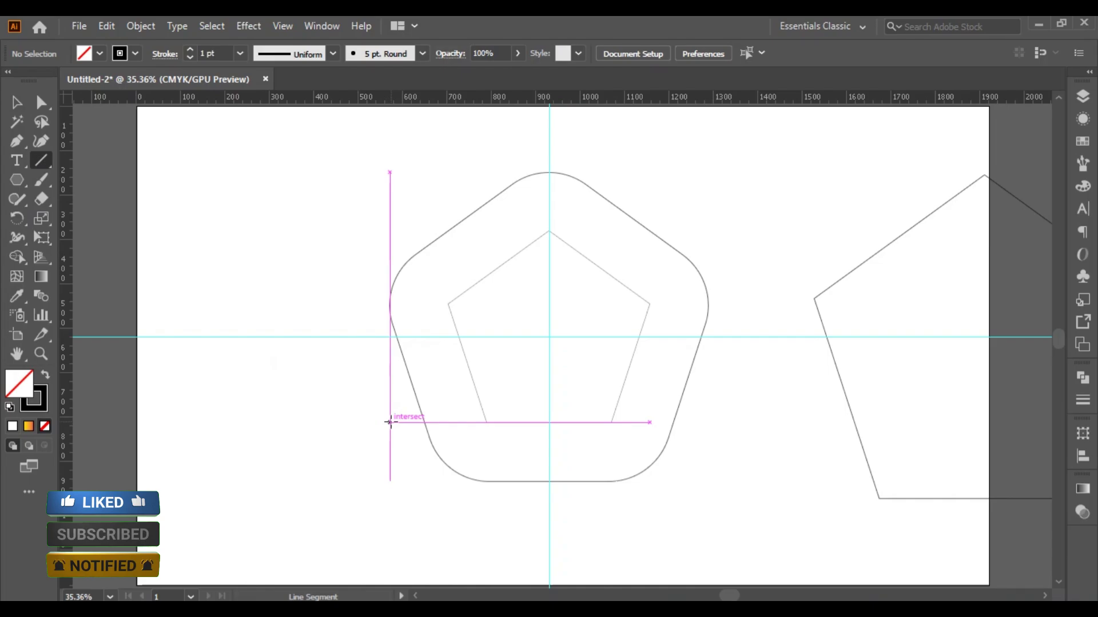
drag(390, 423, 708, 422)
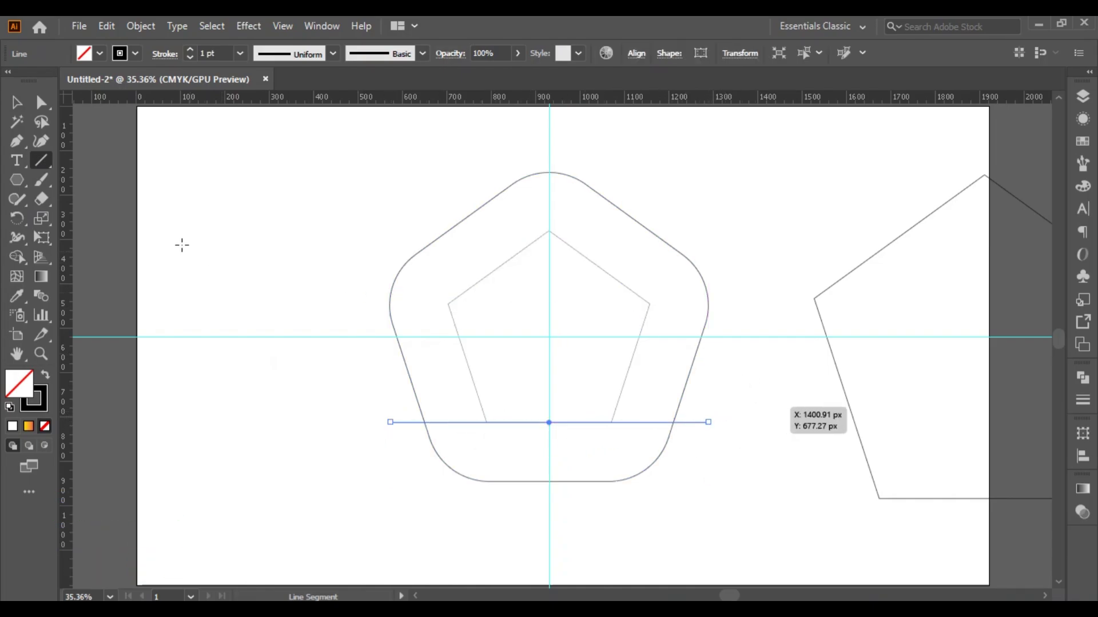
key(r)
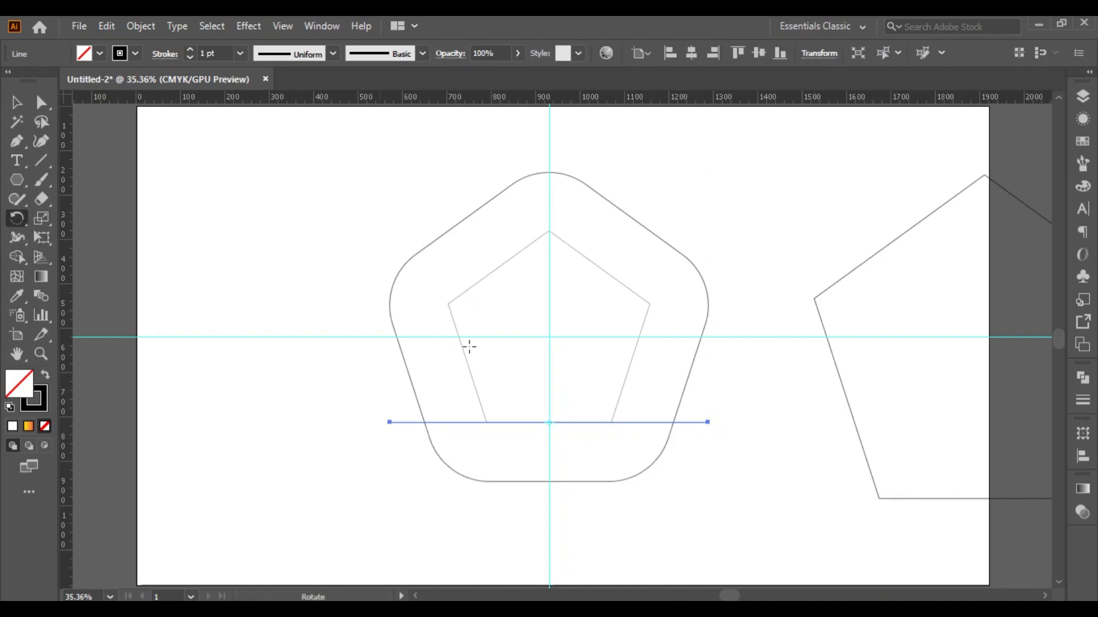
alt+click(548, 337)
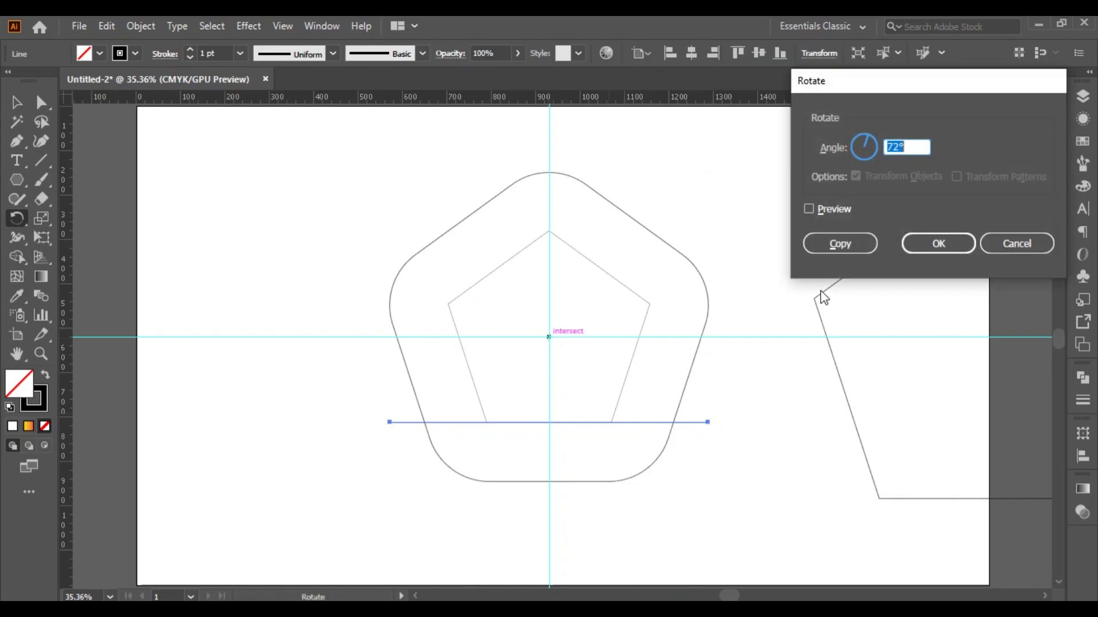
click(849, 245)
key(ctrl+d)
key(ctrl+d)
key(ctrl+d)
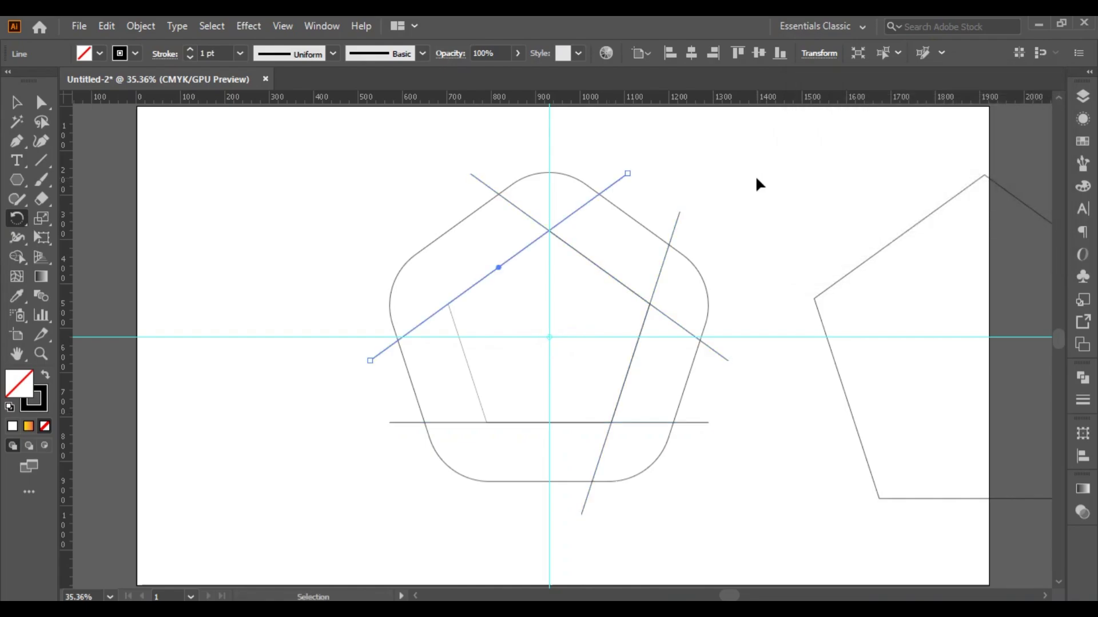
- Merge the regions between the inner and rounded pentagons into five green-filled, interlocking segments with the Shape Builder
click(21, 100)
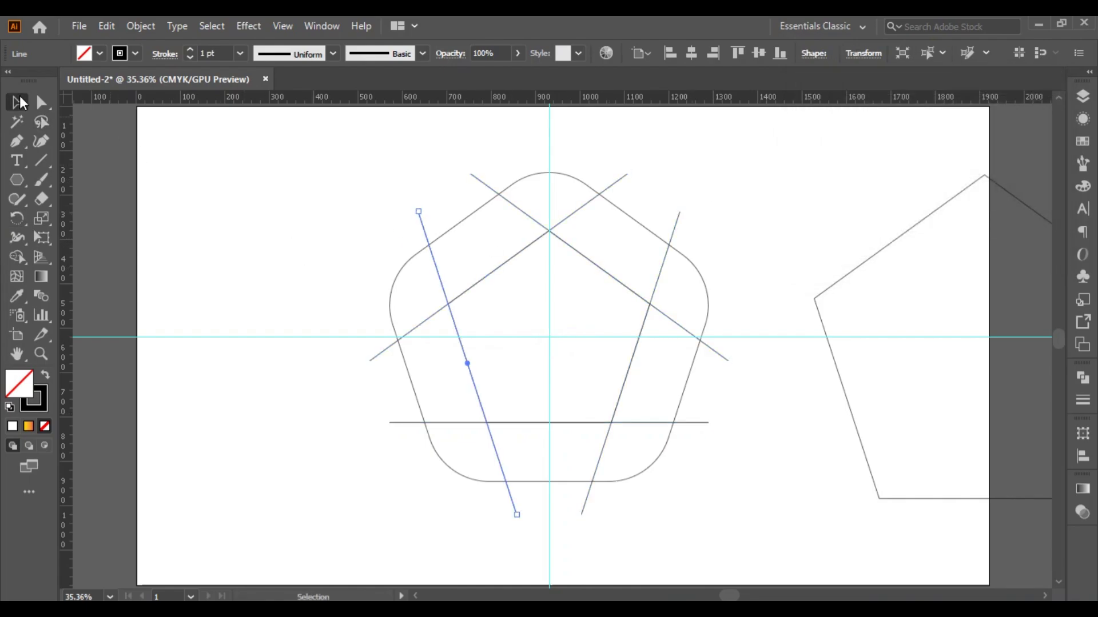
drag(342, 139, 746, 510)
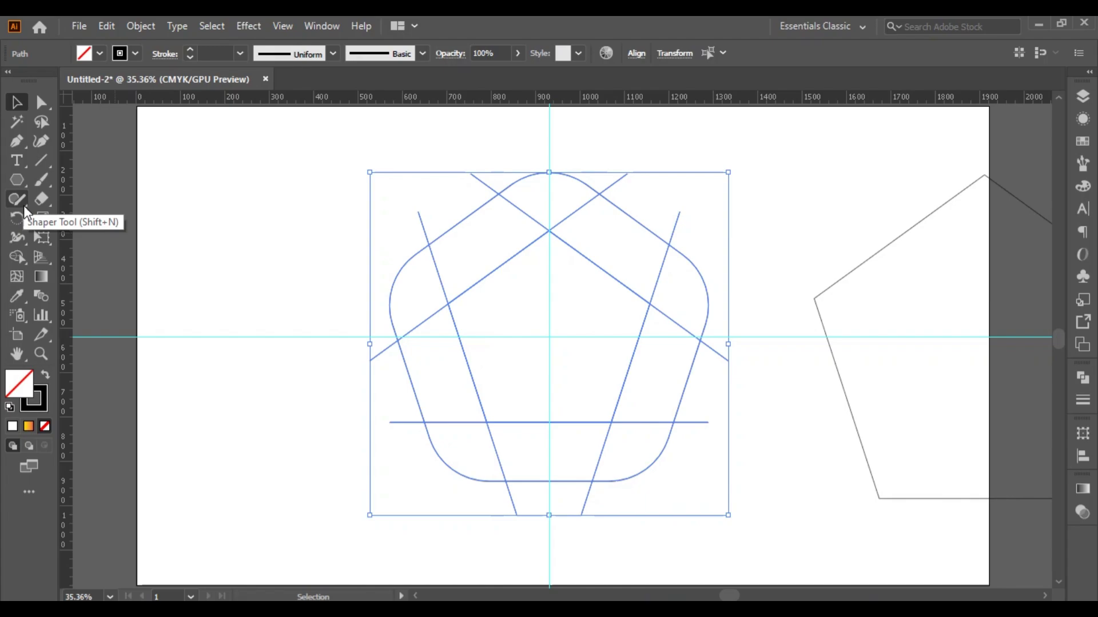
click(18, 257)
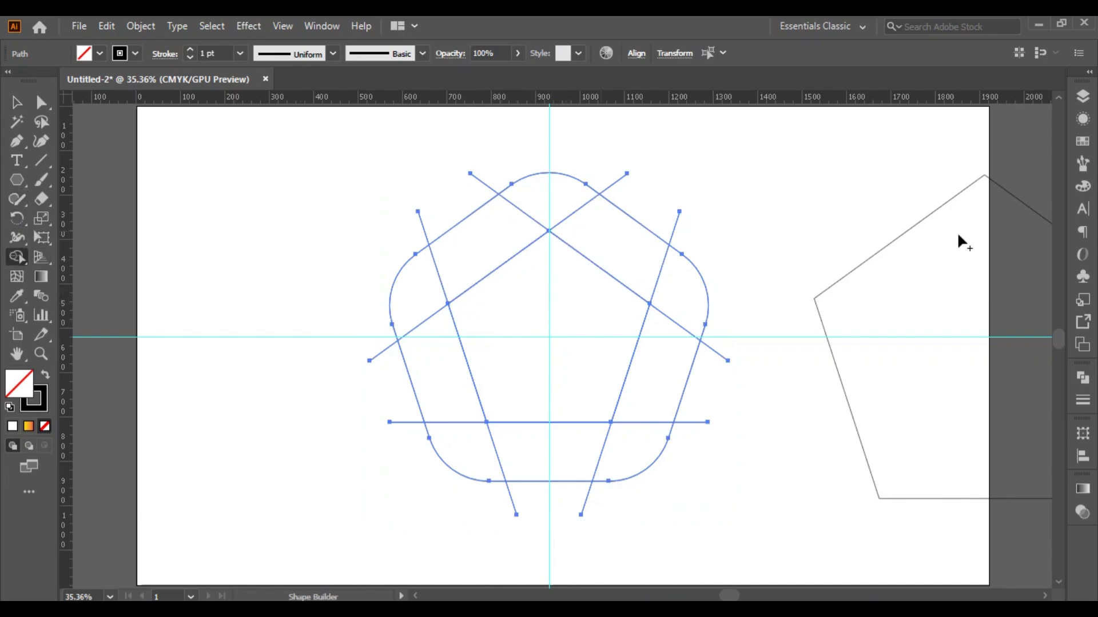
click(1083, 142)
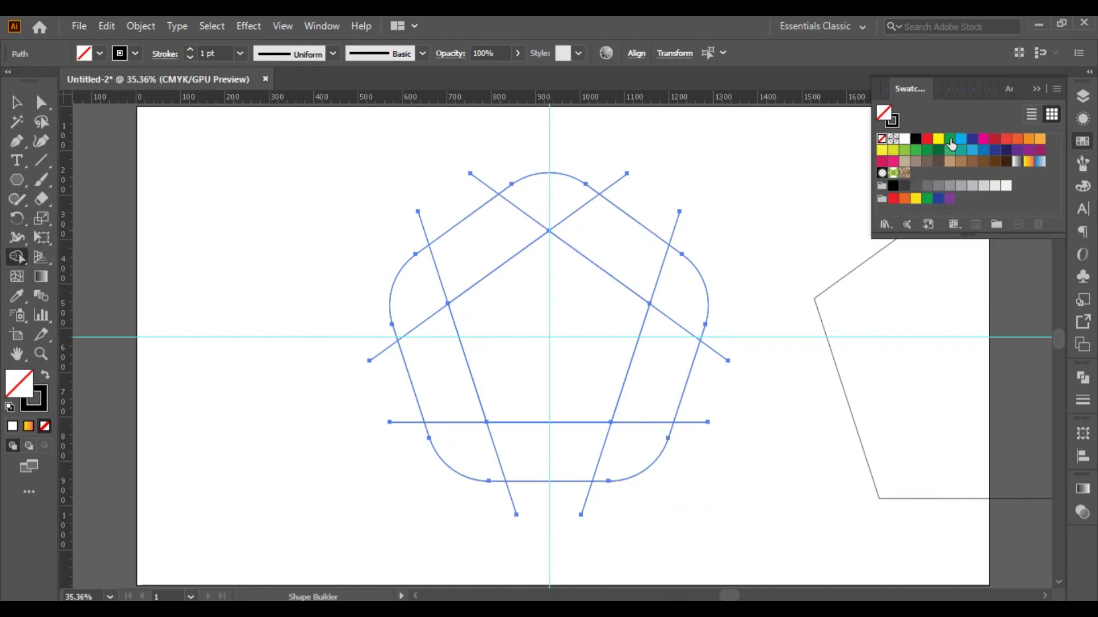
click(950, 141)
click(1036, 89)
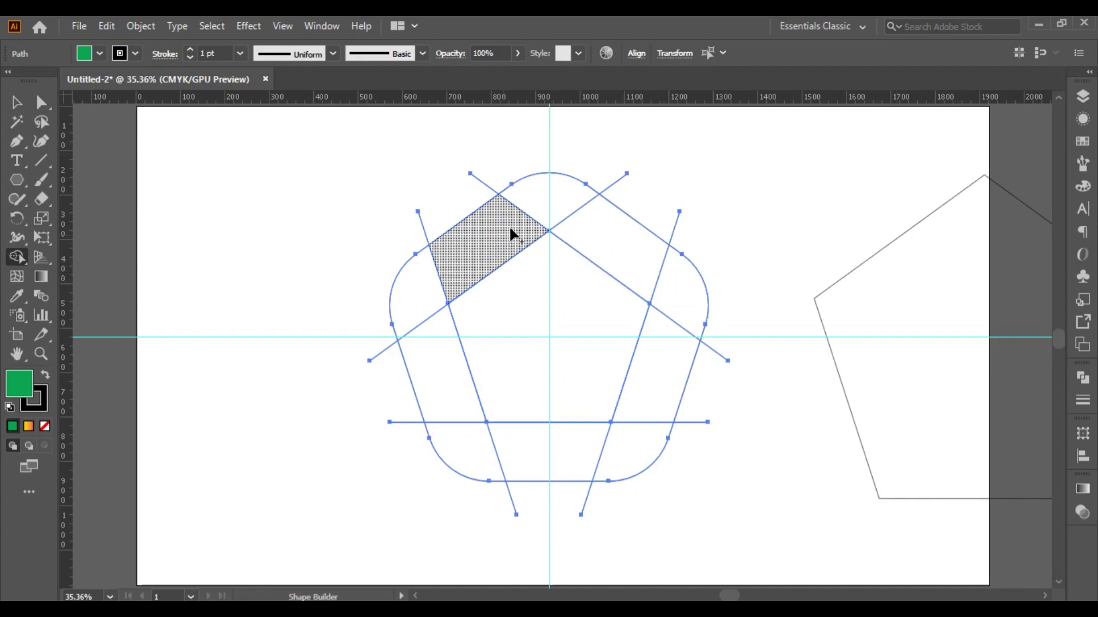
drag(494, 246, 566, 209)
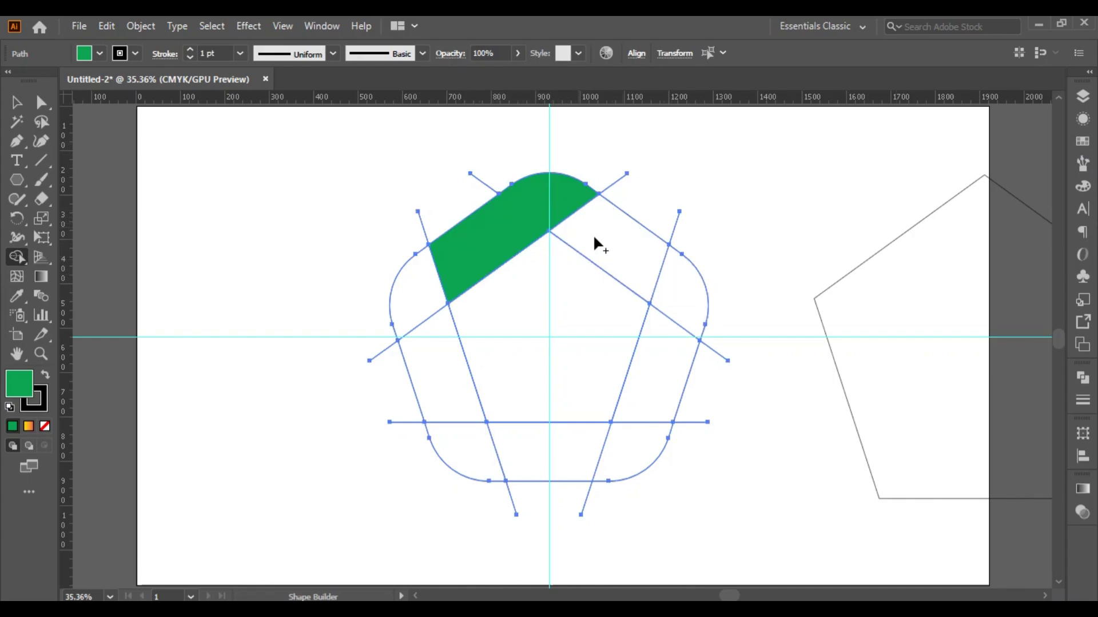
drag(626, 241, 684, 298)
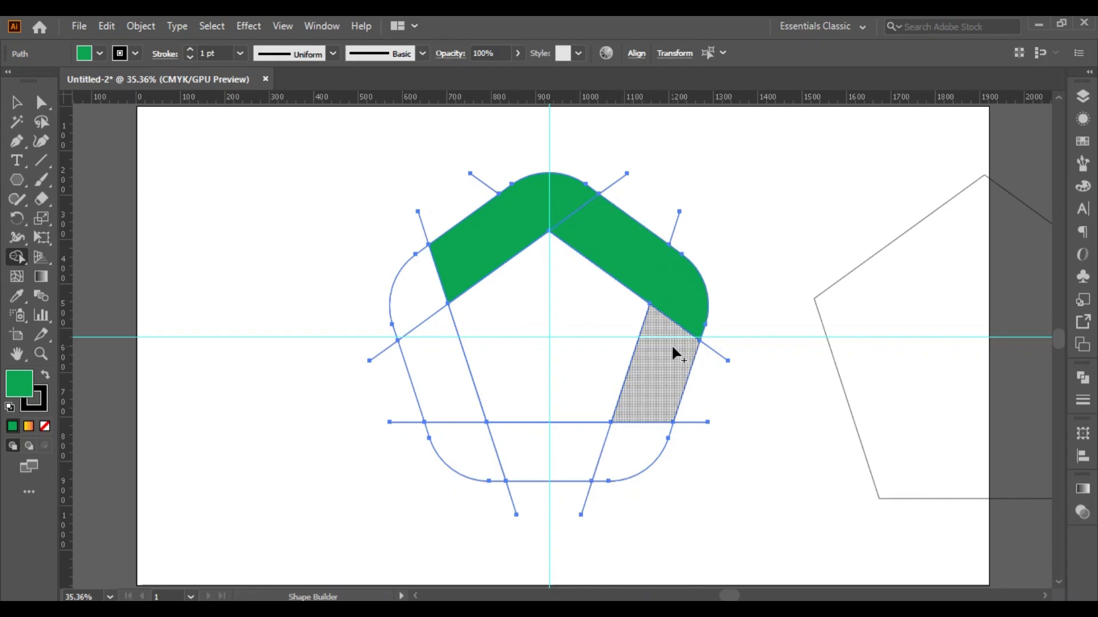
mouse_move(658, 440)
mouse_down()
mouse_move(627, 452)
mouse_move(449, 446)
mouse_up()
drag(451, 386, 419, 296)
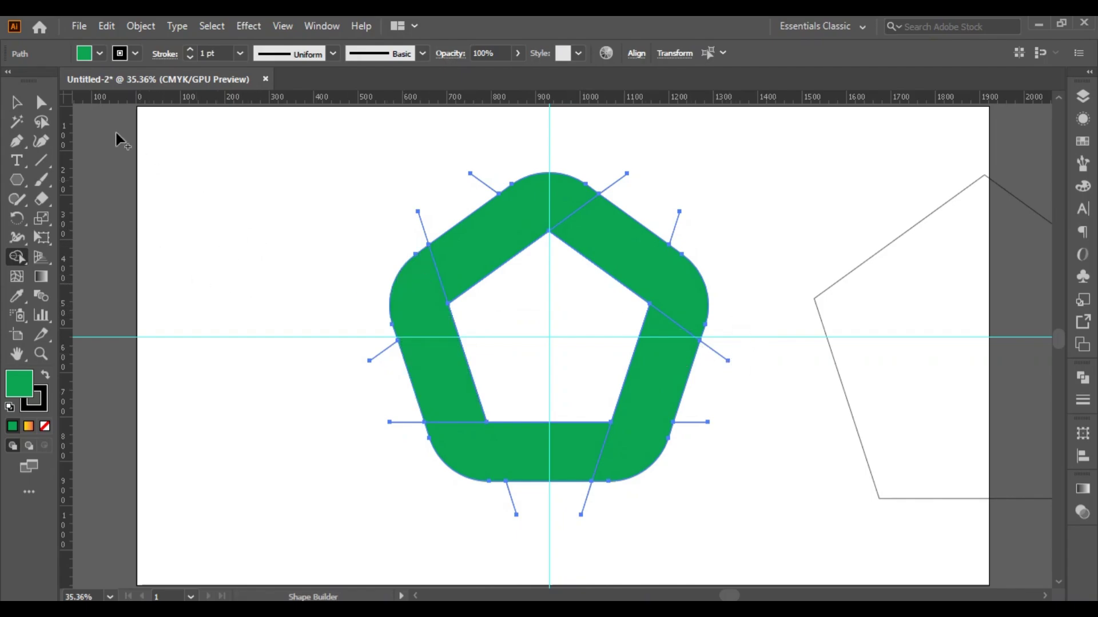
click(16, 102)
click(321, 255)
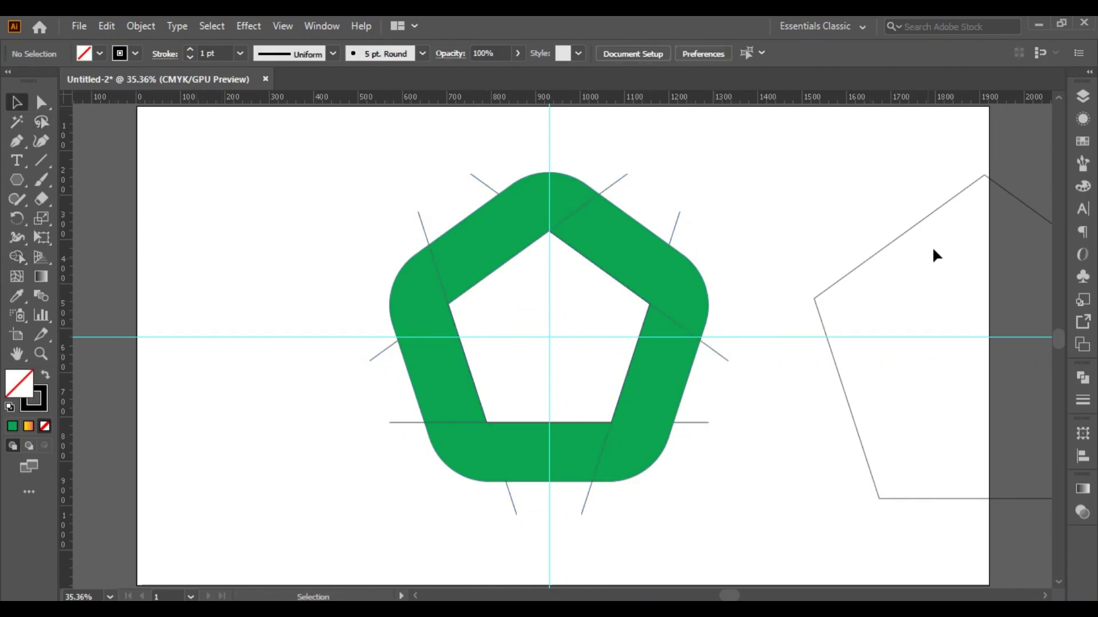
drag(932, 214, 497, 197)
click(798, 188)
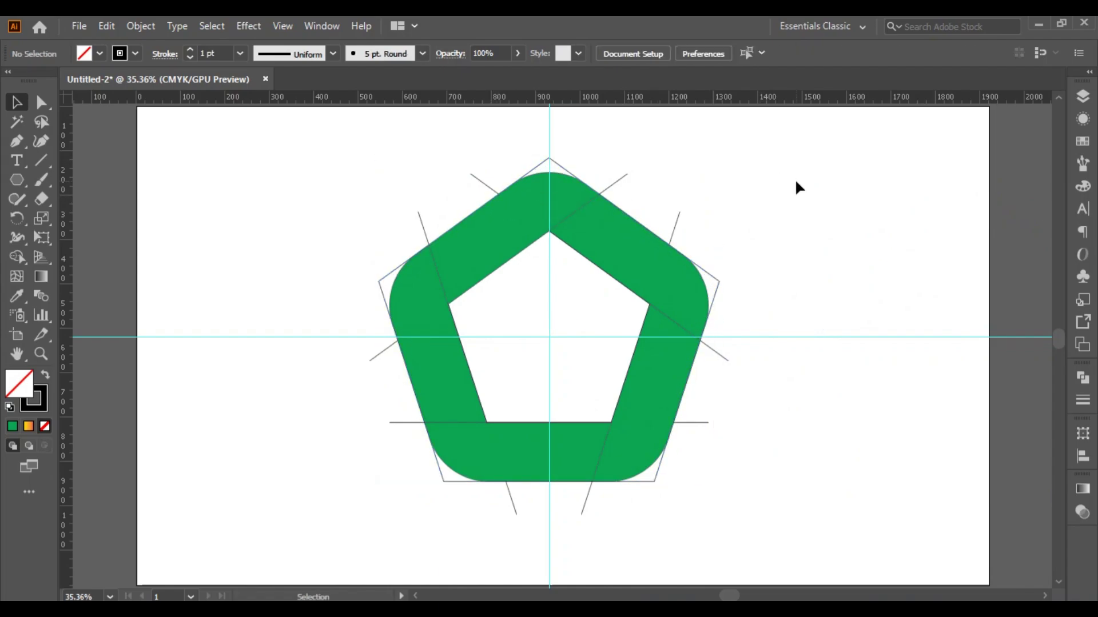
drag(390, 294, 825, 525)
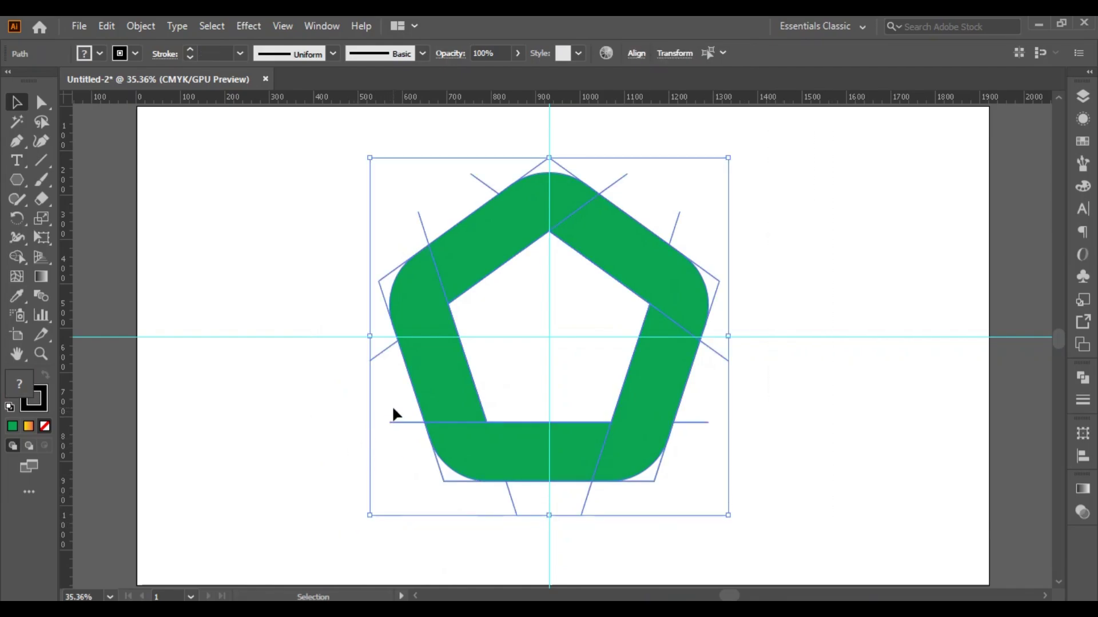
click(783, 260)
drag(550, 160, 962, 152)
- Delete all line ends protruding outside the green pentagonal ring with the Shape Builder
drag(358, 121, 732, 552)
click(17, 258)
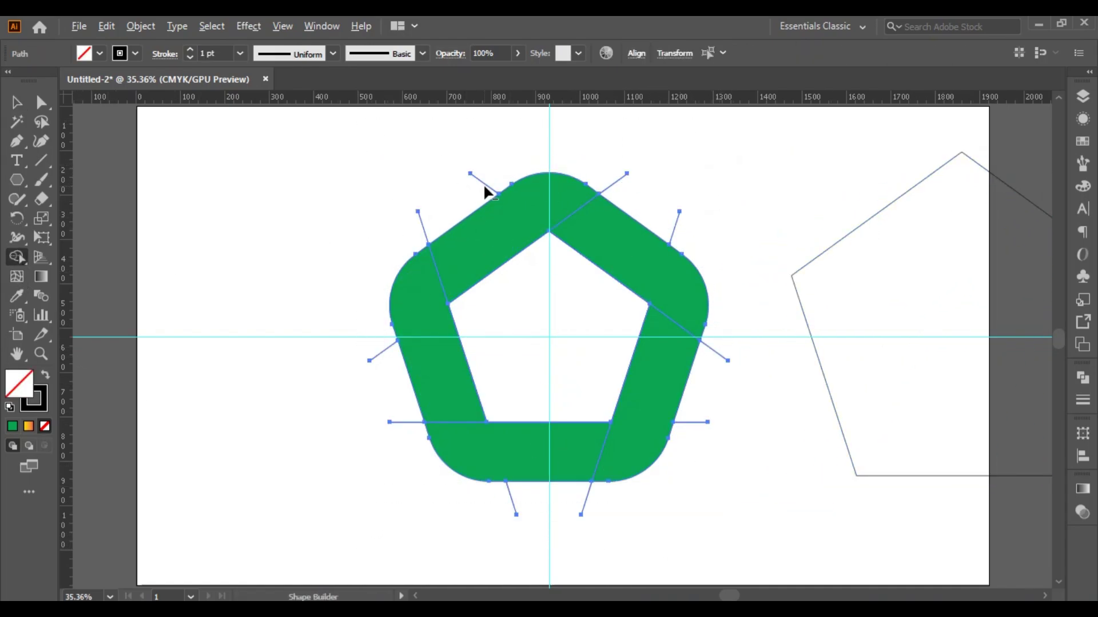
drag(399, 383, 420, 472)
drag(550, 500, 670, 490)
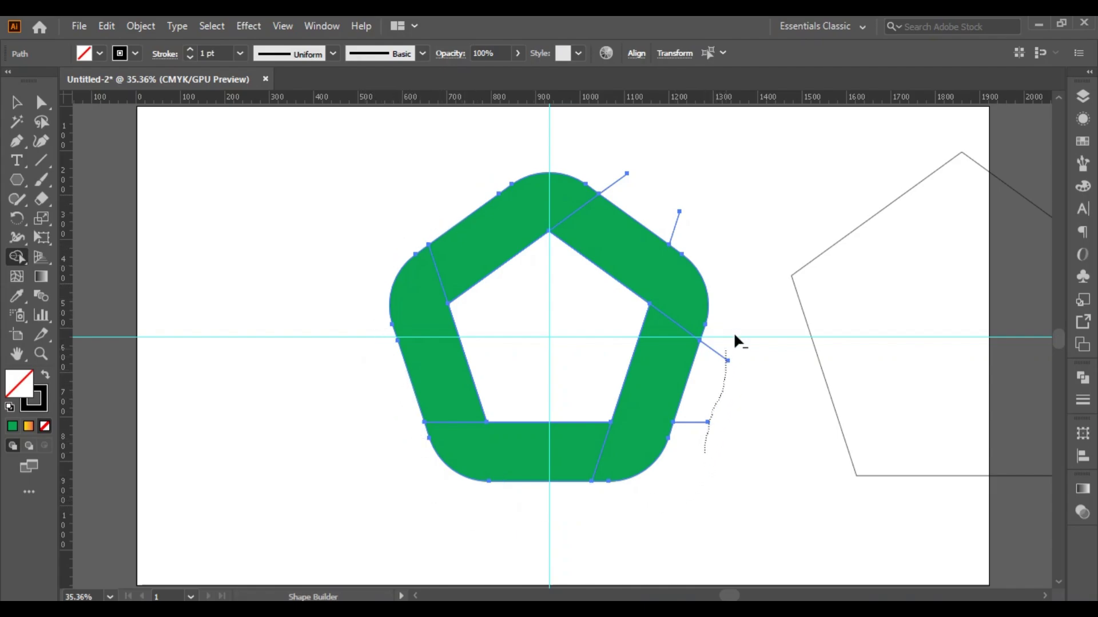
drag(735, 336, 734, 329)
drag(618, 170, 617, 170)
alt+click(695, 423)
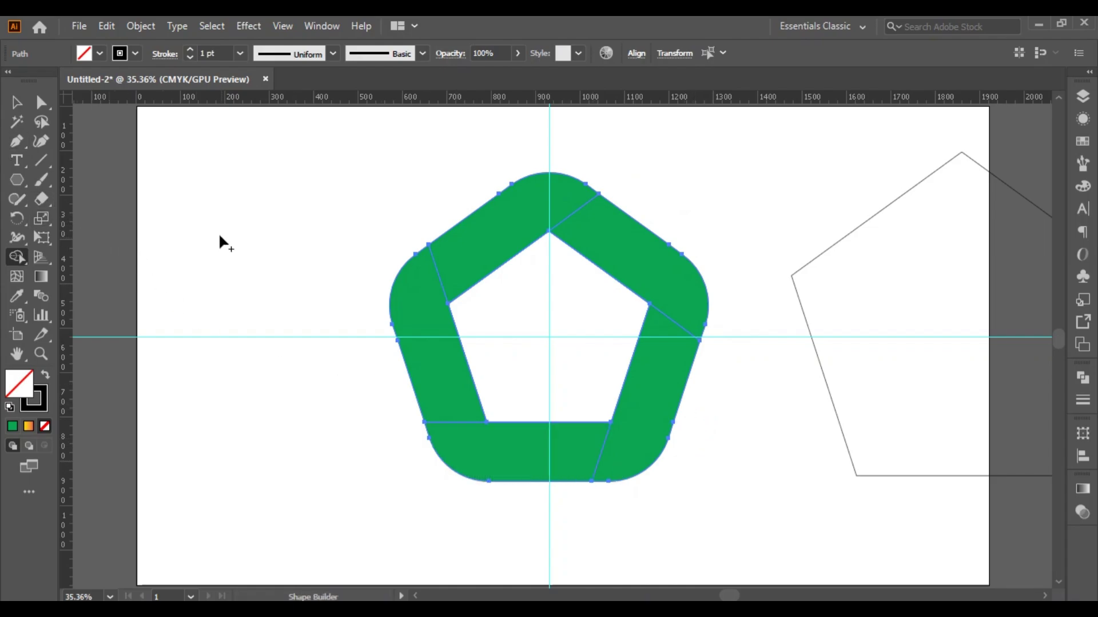
- Round one outer corner of each of the five green segments together to a radius of about 111 px
click(42, 103)
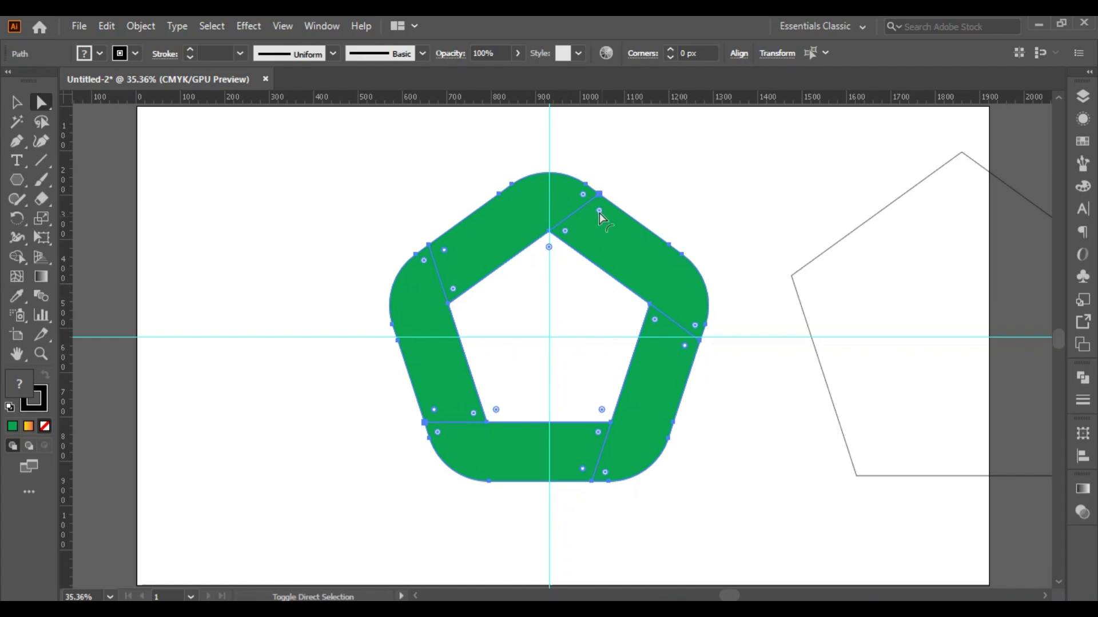
drag(599, 213, 605, 256)
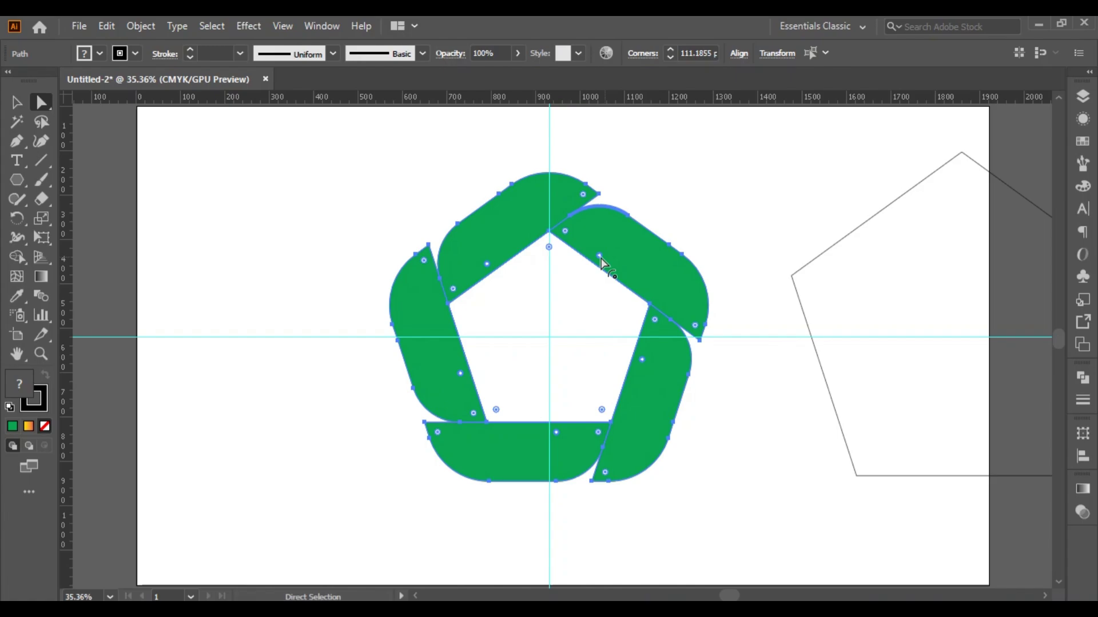
drag(601, 258, 605, 264)
click(223, 224)
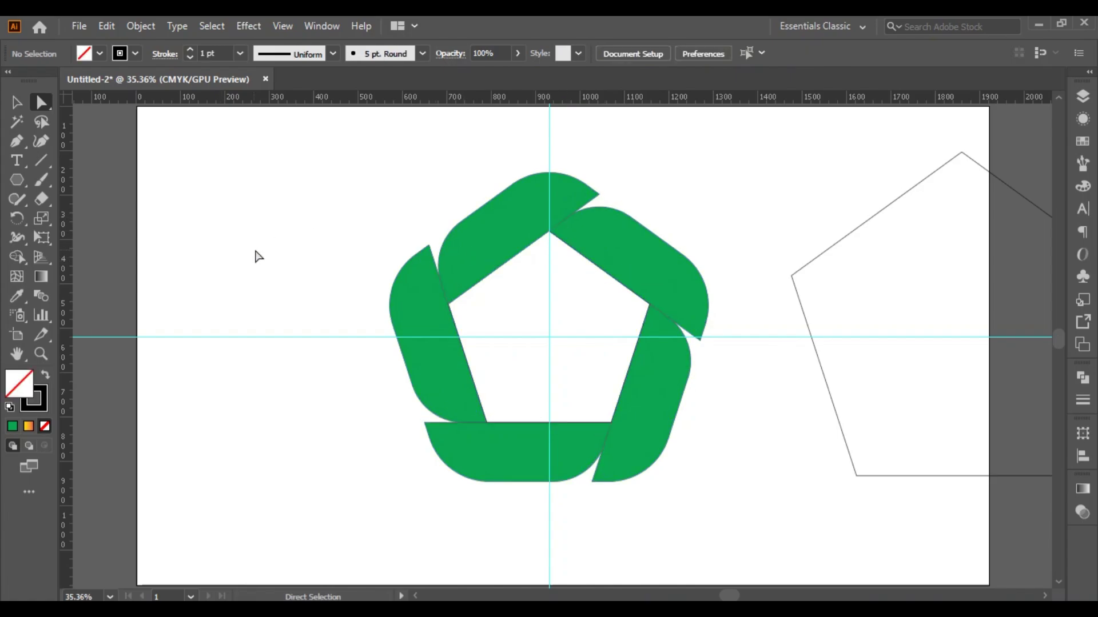
- Move the spare outline pentagon back over the green segments, centred on the guide intersection
click(15, 103)
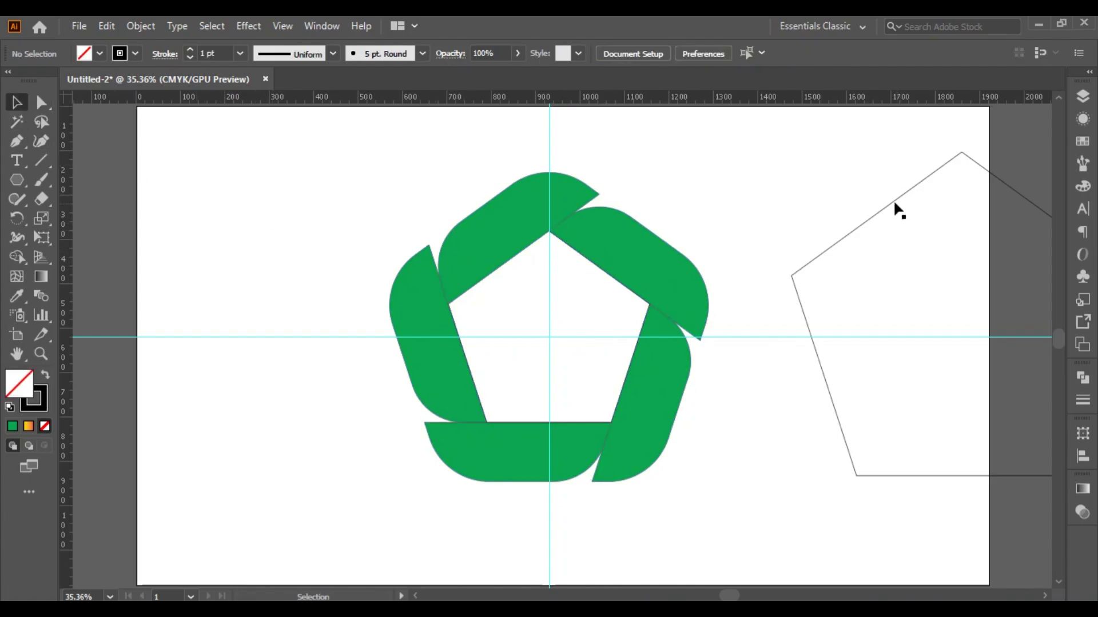
drag(893, 201, 499, 220)
click(800, 182)
- Merge each of the five green segments with its adjoining corner gap under the outline pentagon, using the Shape Builder with no fill
drag(304, 128, 825, 563)
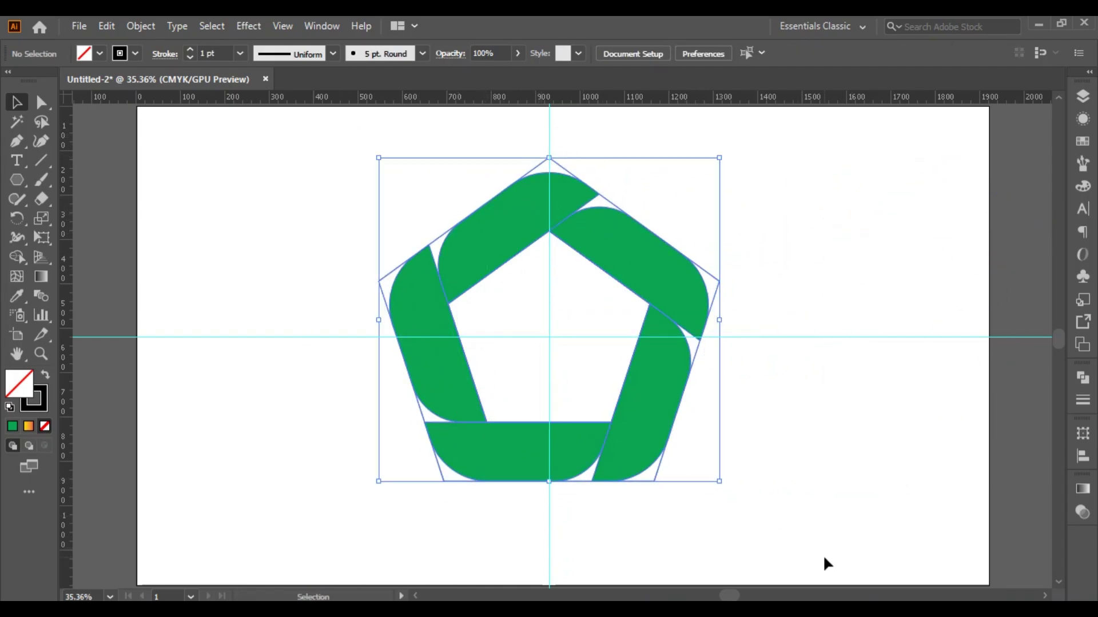
click(16, 256)
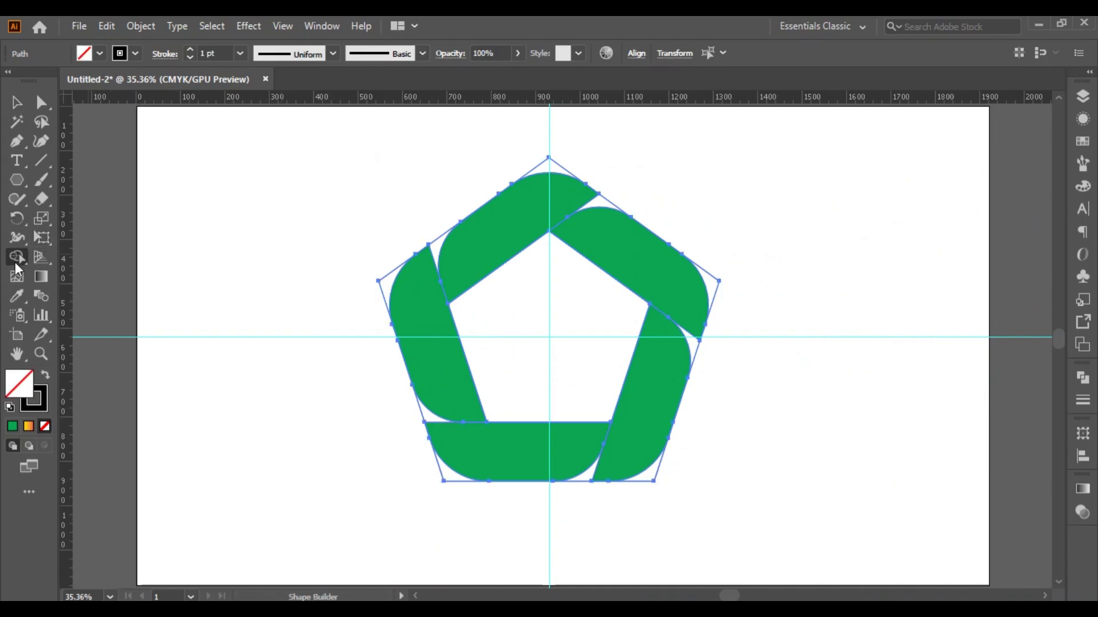
click(1082, 141)
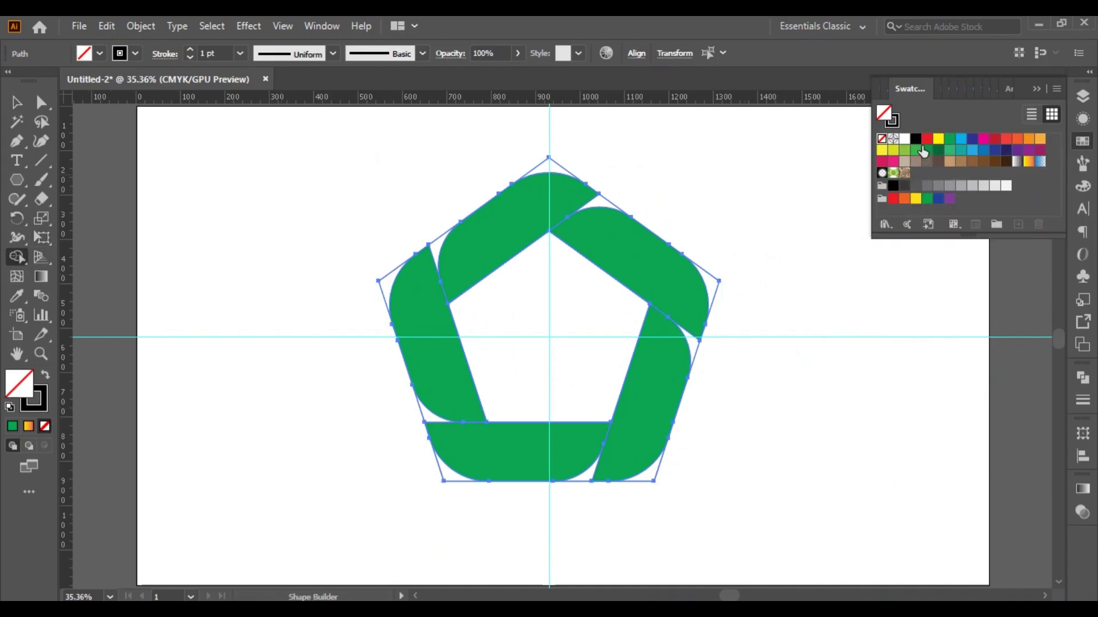
alt+click(591, 200)
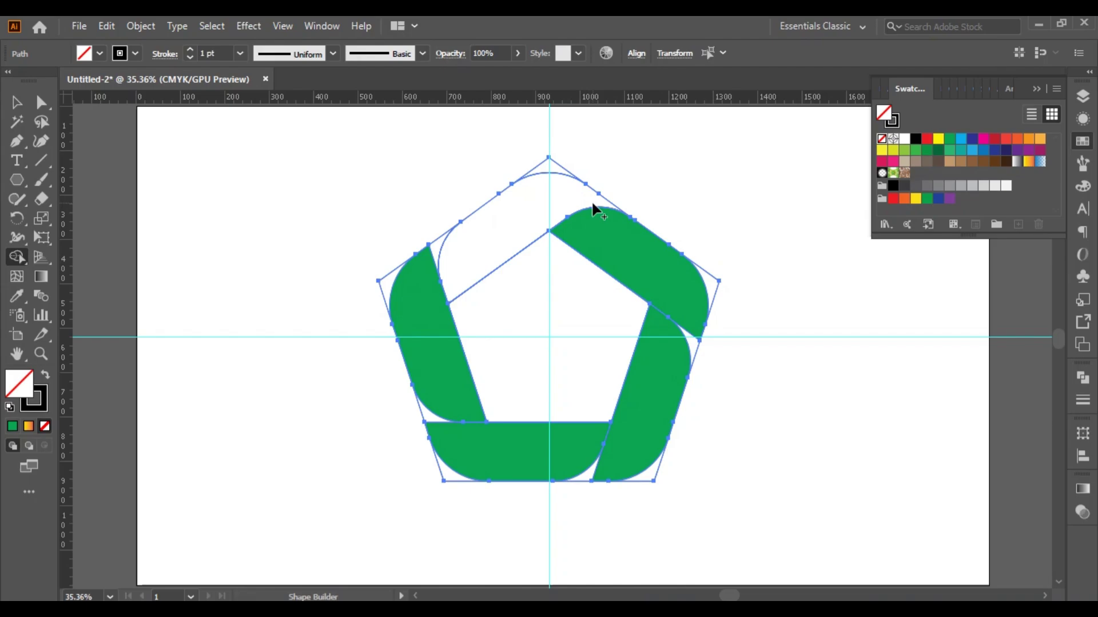
alt+click(691, 342)
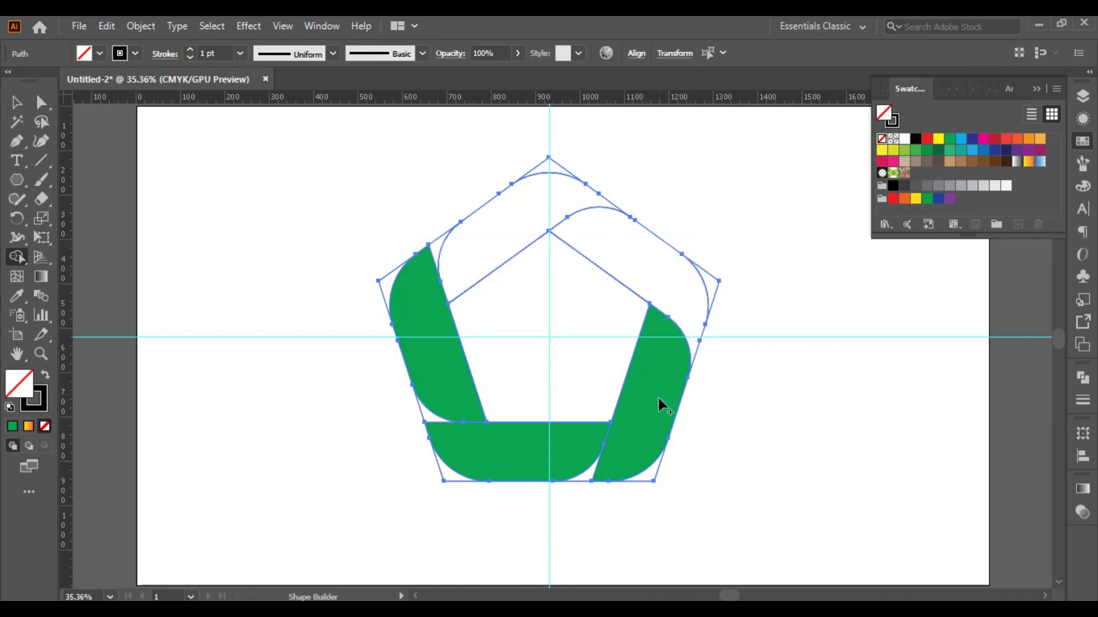
alt+click(602, 476)
alt+click(434, 426)
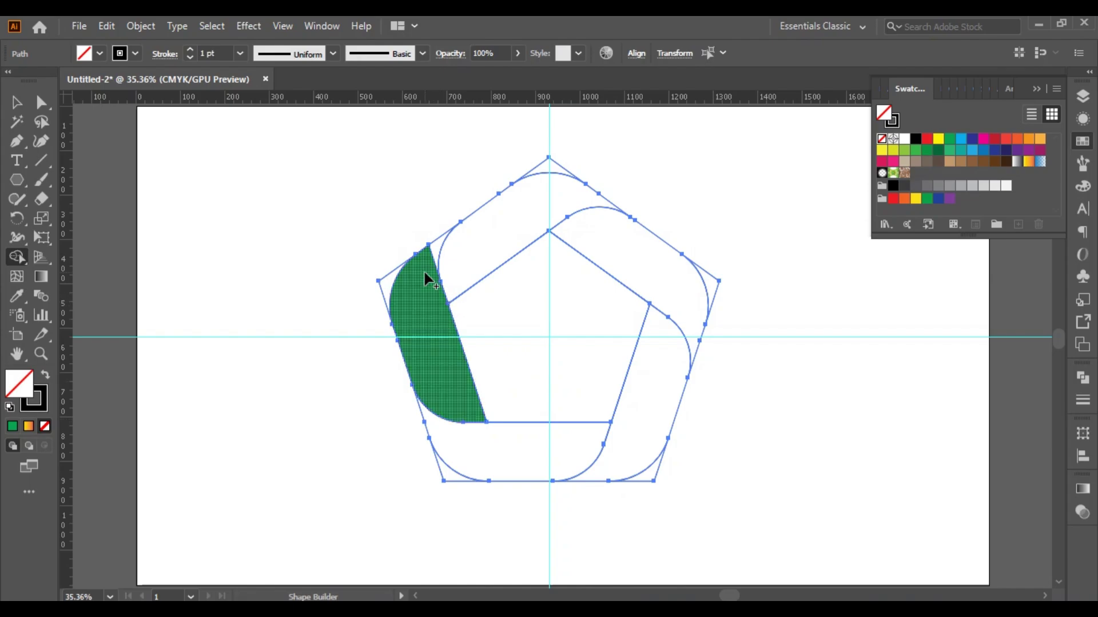
alt+click(431, 254)
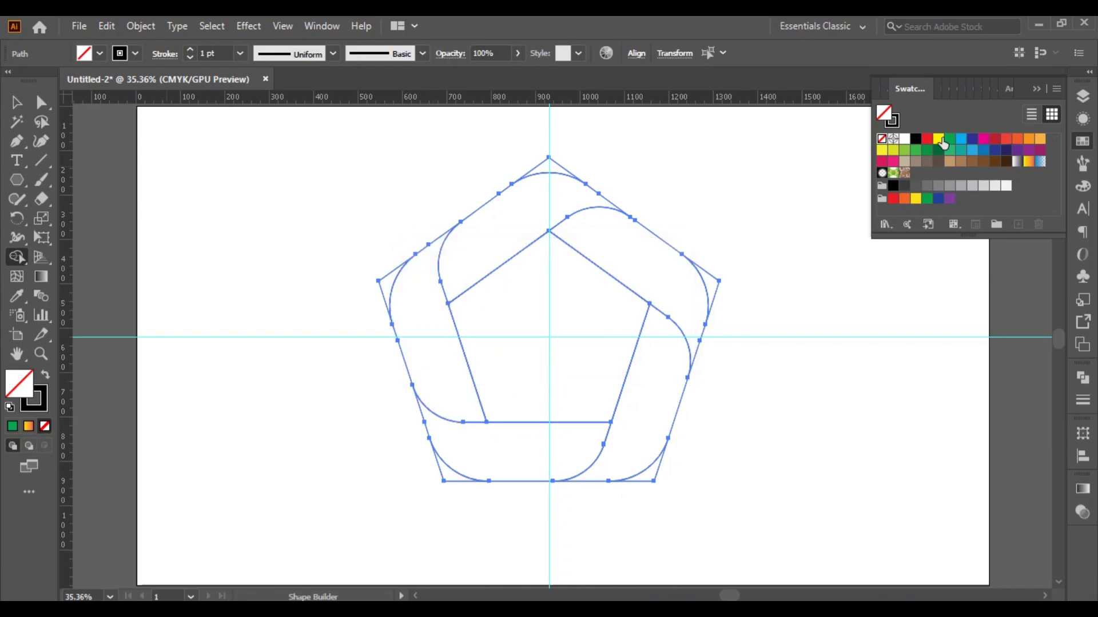
- Fill all five merged segments with yellow using the Shape Builder
click(937, 139)
click(532, 215)
click(637, 271)
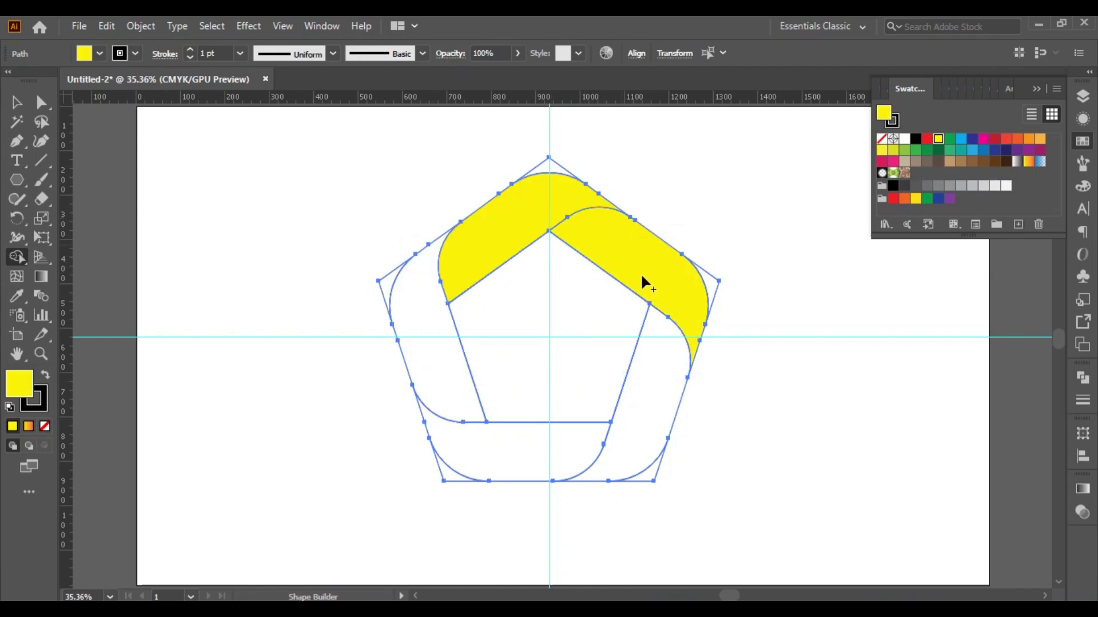
click(644, 427)
click(497, 441)
click(431, 345)
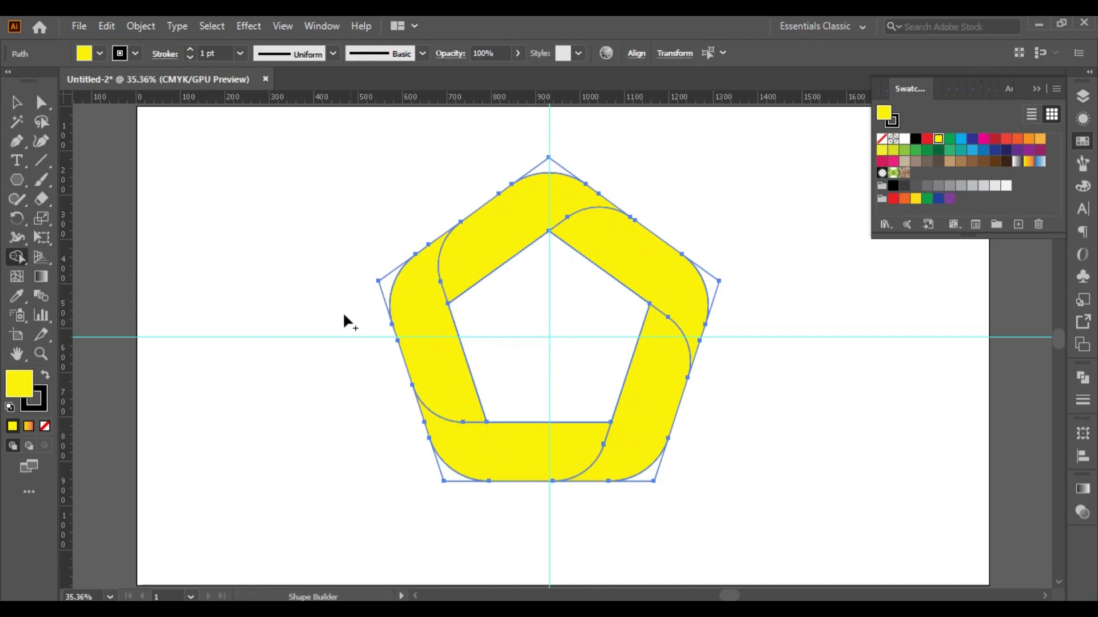
- Select the leftover unfilled outline pieces around the yellow ring with the Magic Wand and delete them
click(16, 122)
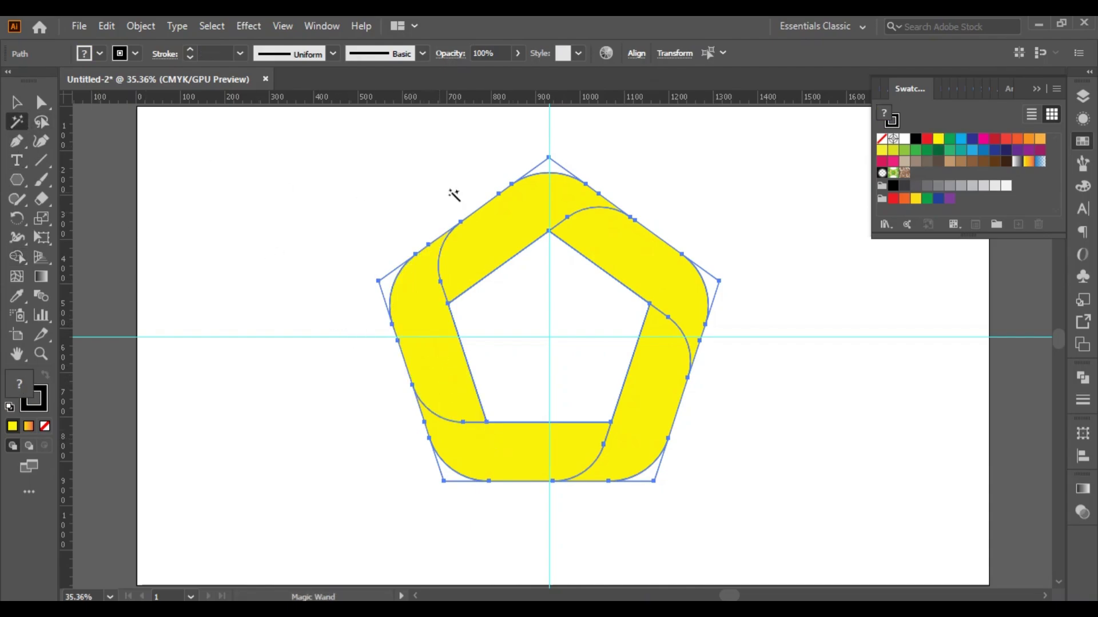
click(544, 162)
click(544, 162)
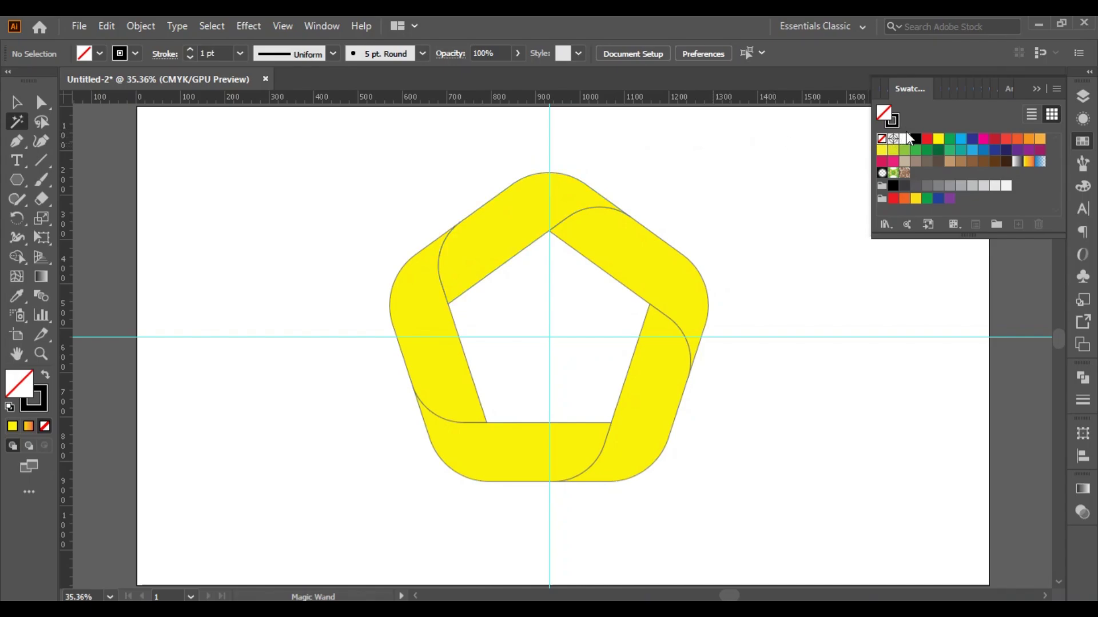
click(1083, 491)
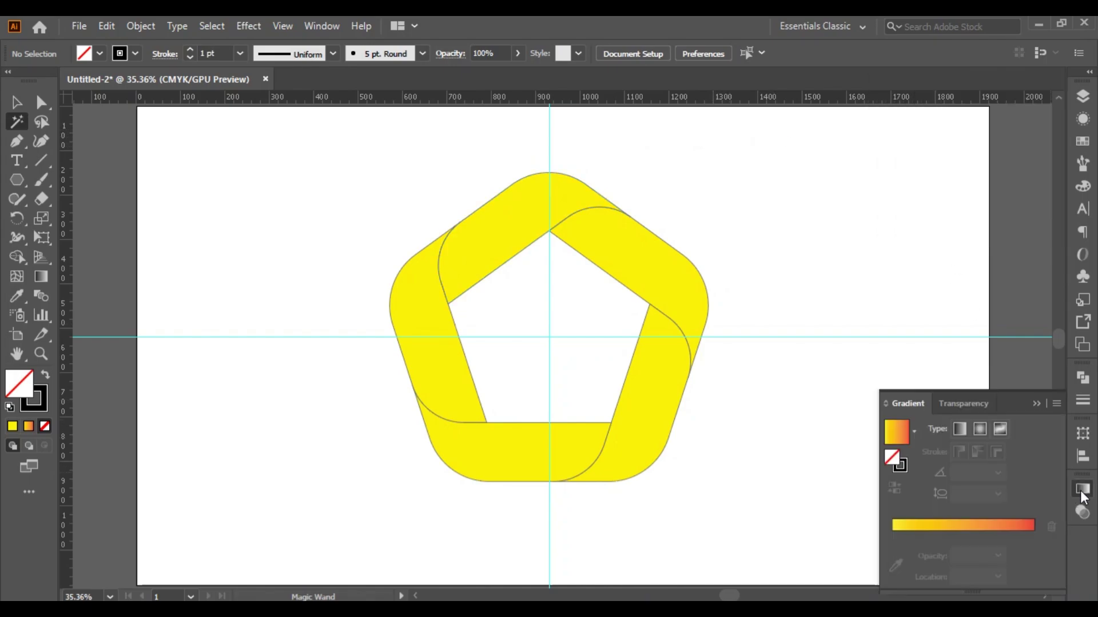
click(914, 432)
click(806, 461)
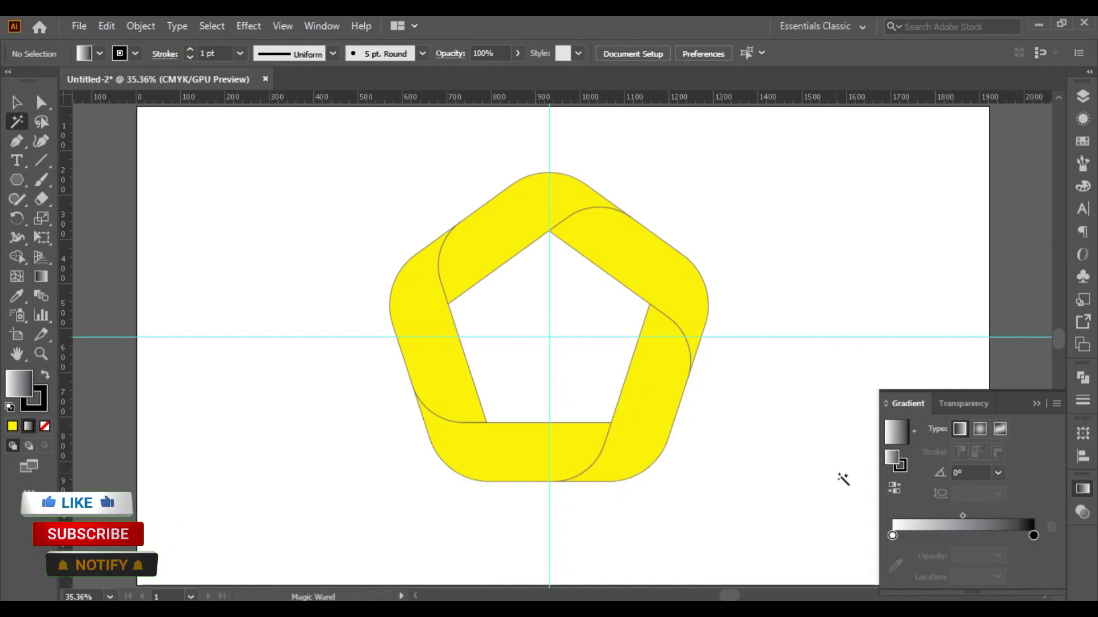
click(1036, 404)
- Fill all five segments with the preset linear gradient running from yellow through orange to red
key(v)
drag(246, 155, 769, 506)
click(1083, 489)
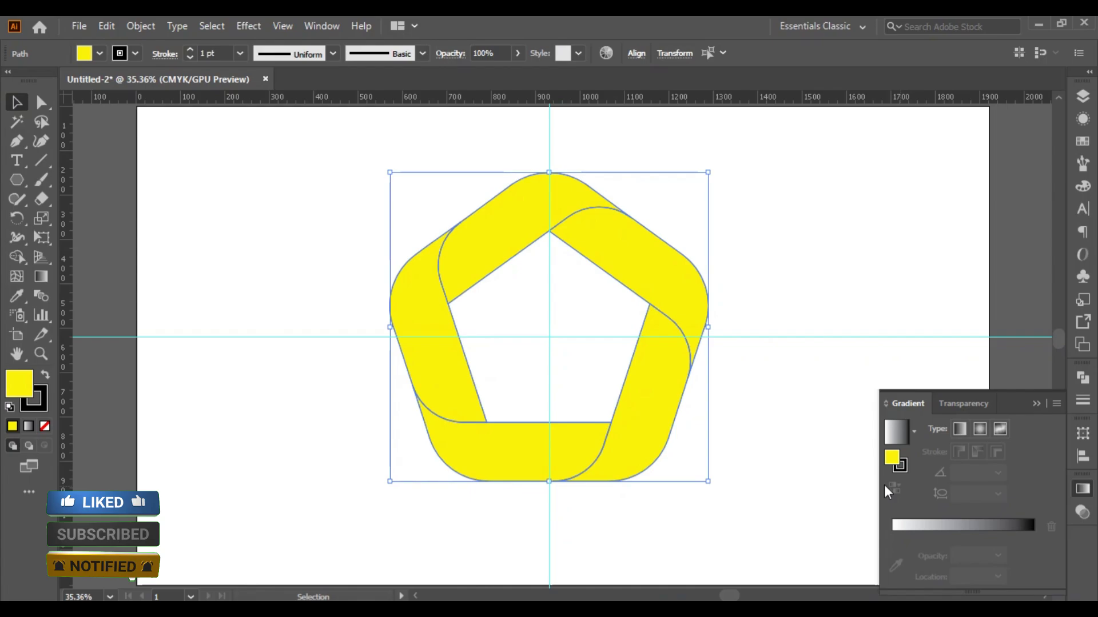
click(914, 432)
click(810, 463)
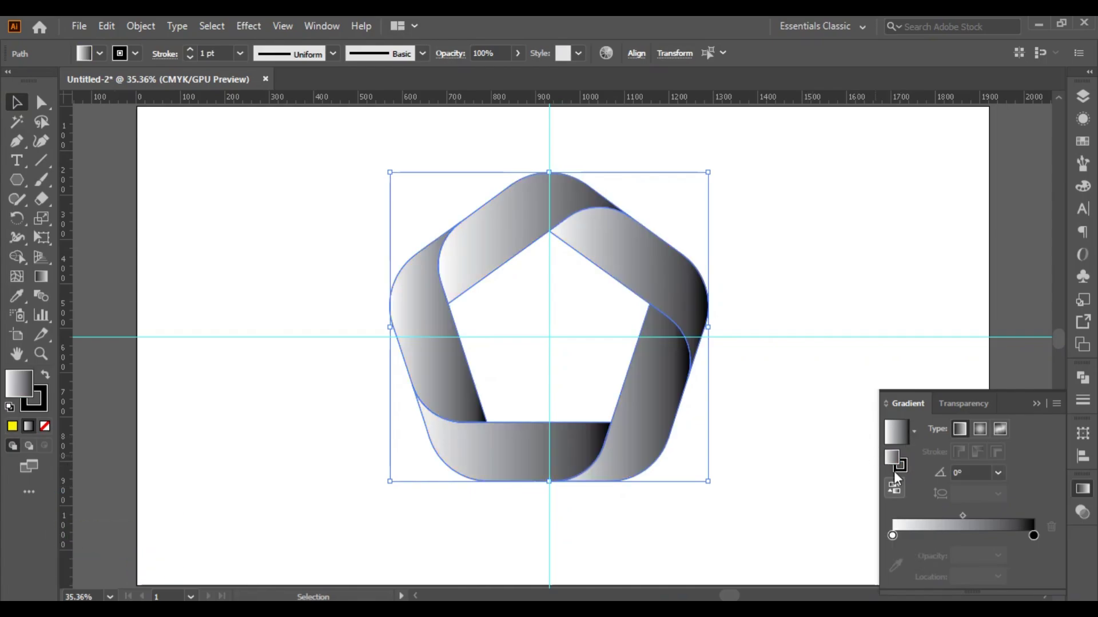
click(914, 432)
click(817, 489)
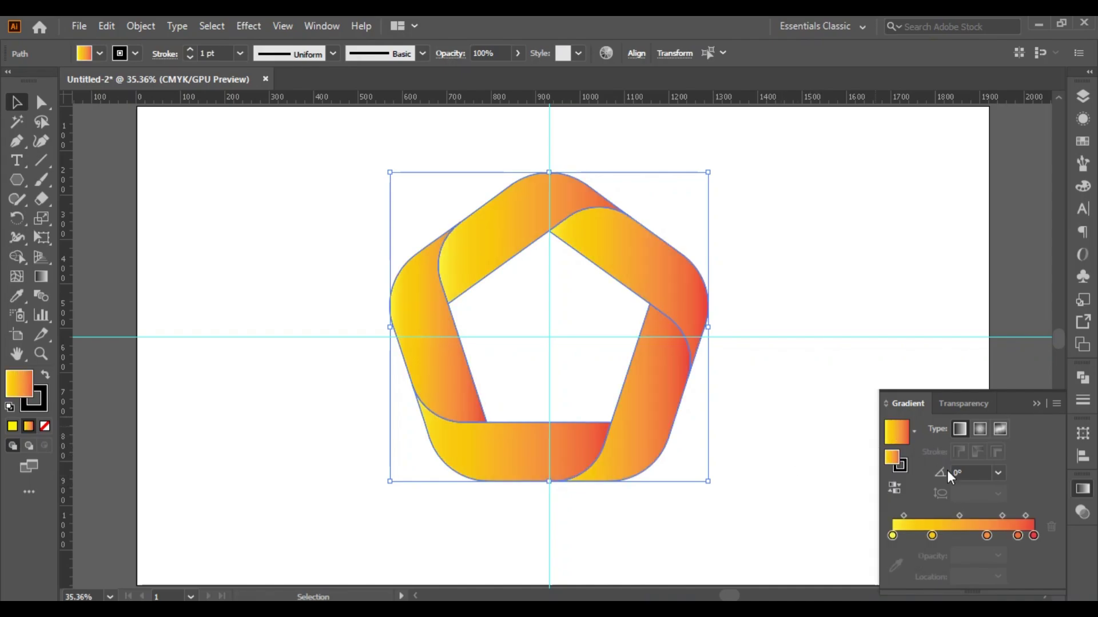
click(1036, 404)
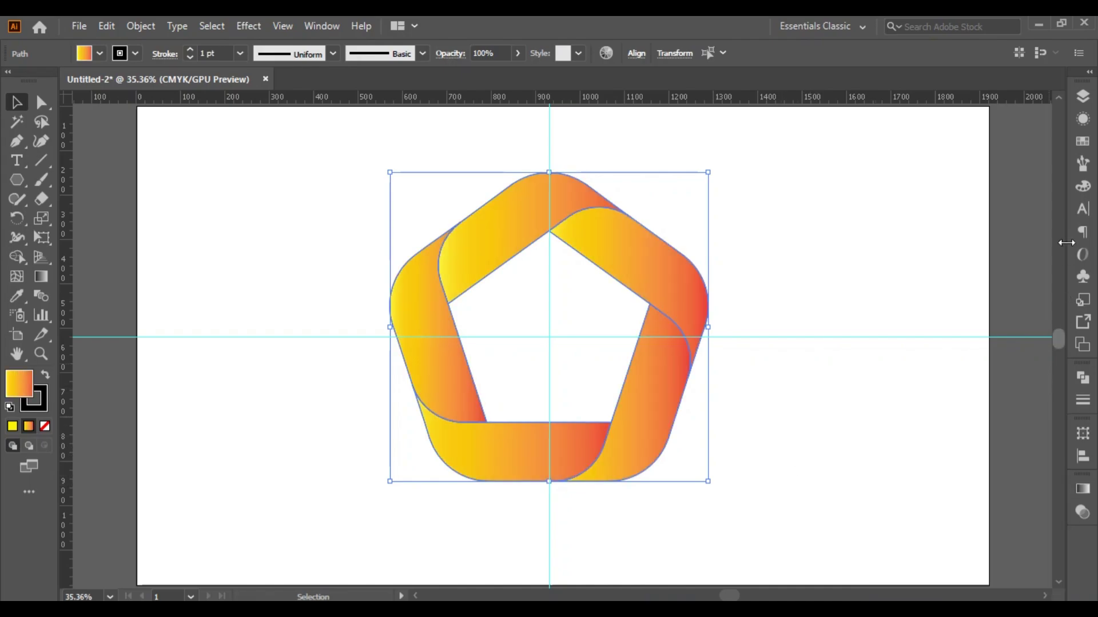
- Remove the black stroke from all five gradient segments
click(1082, 141)
click(891, 121)
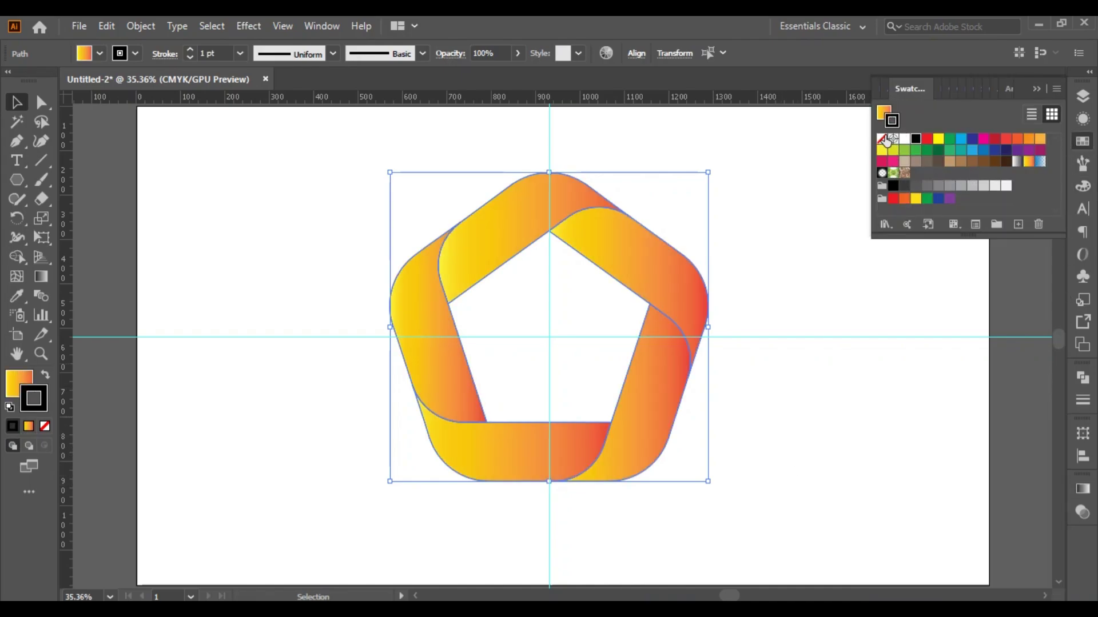
click(882, 139)
click(1034, 89)
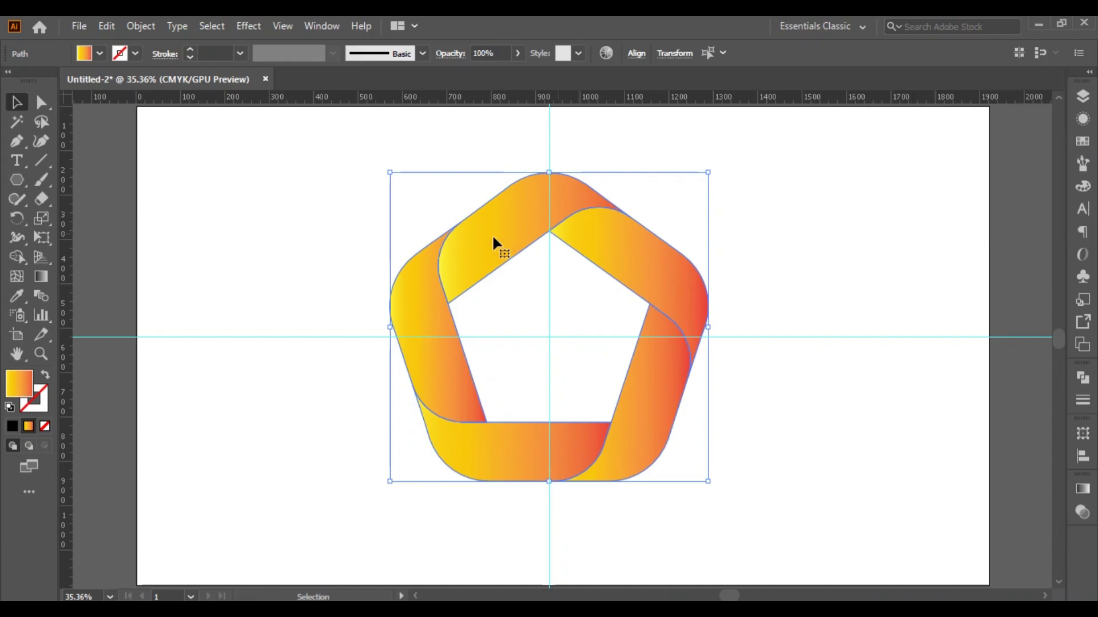
- Redirect the upper-left segment's gradient along its length, from yellow at the top corner to red at its lower-left end
click(499, 293)
click(470, 255)
click(42, 277)
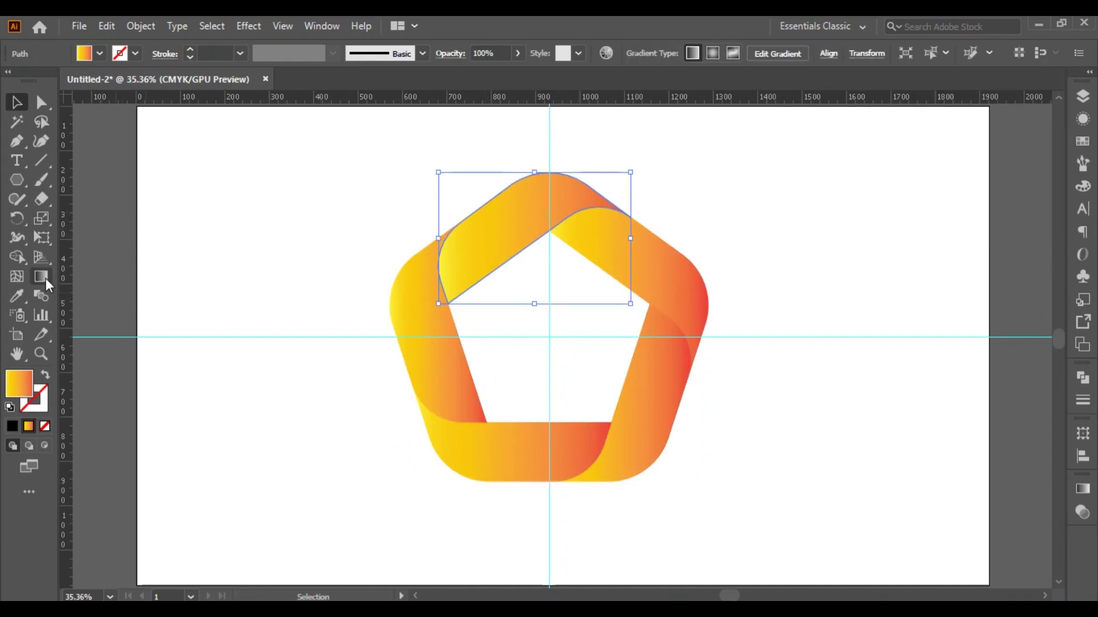
mouse_move(589, 180)
mouse_down()
mouse_move(486, 240)
mouse_move(436, 290)
mouse_up()
click(16, 102)
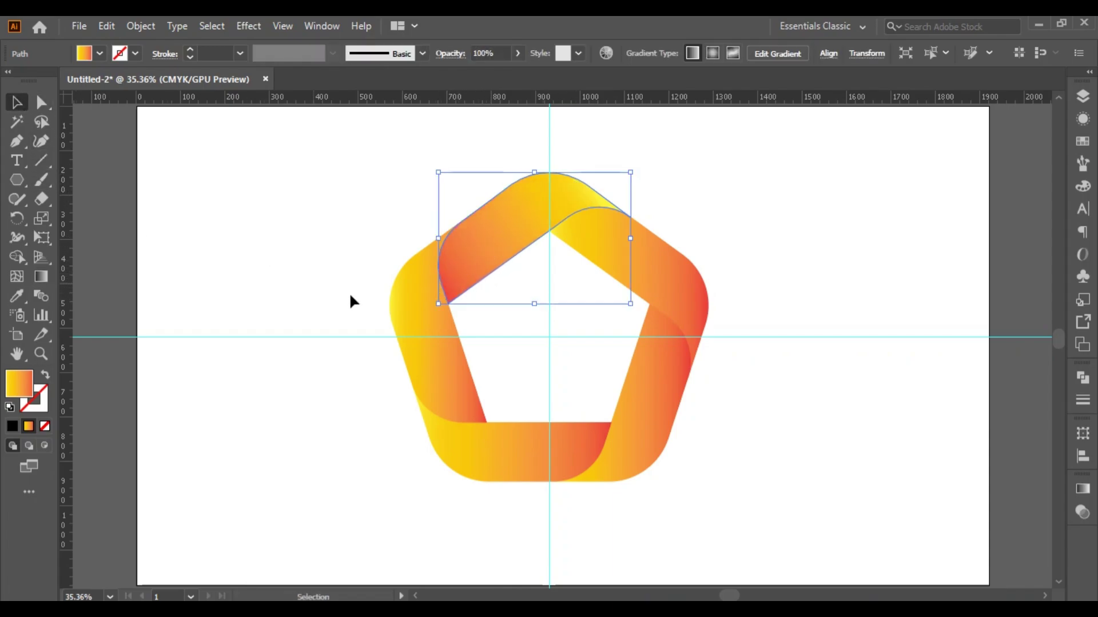
- Redirect the left segment's gradient along its length, from yellow at the upper end to red at the bottom
click(431, 328)
click(41, 277)
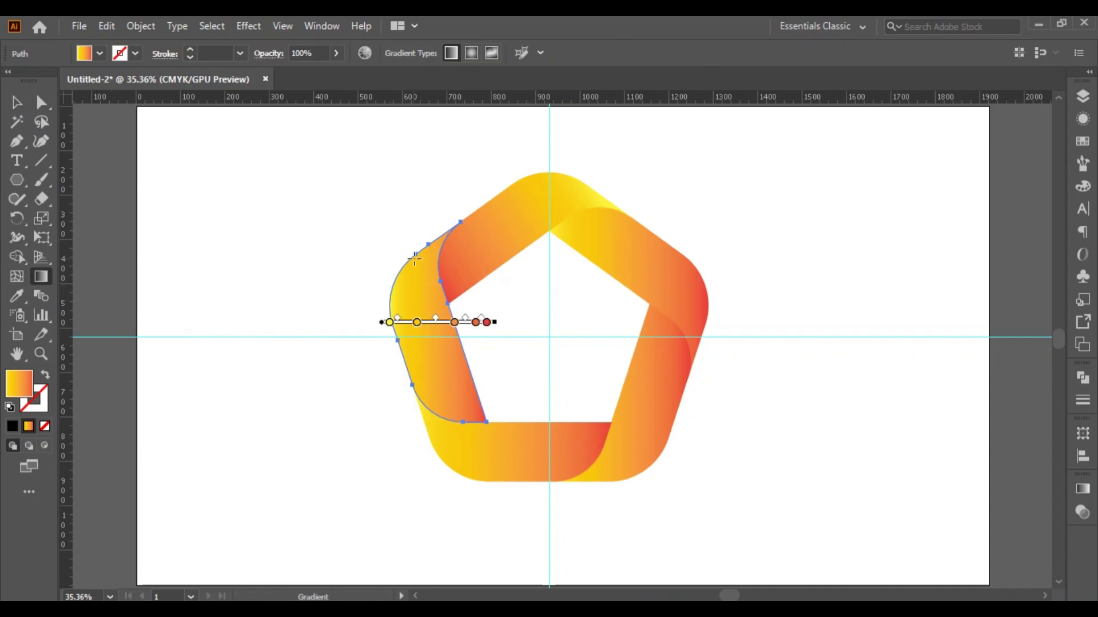
drag(410, 244, 470, 447)
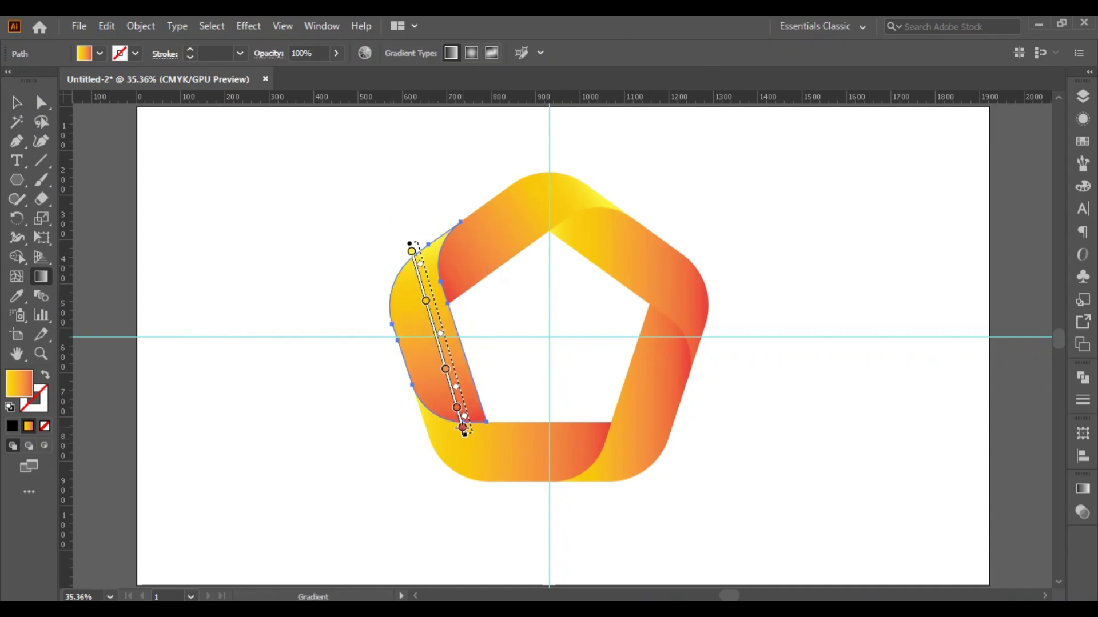
key(v)
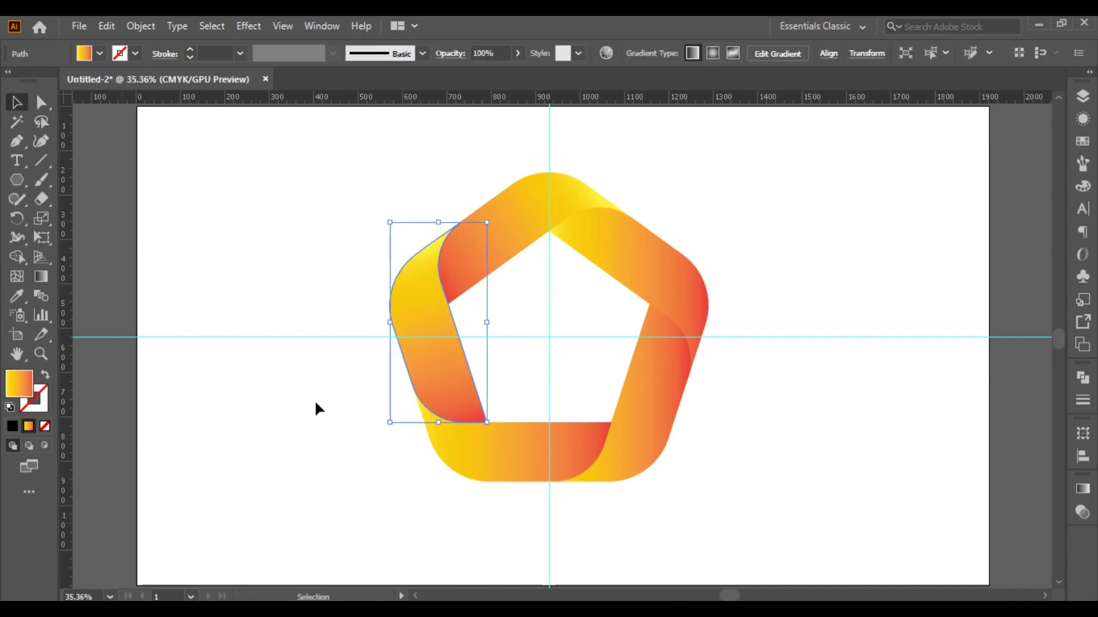
click(461, 450)
key(g)
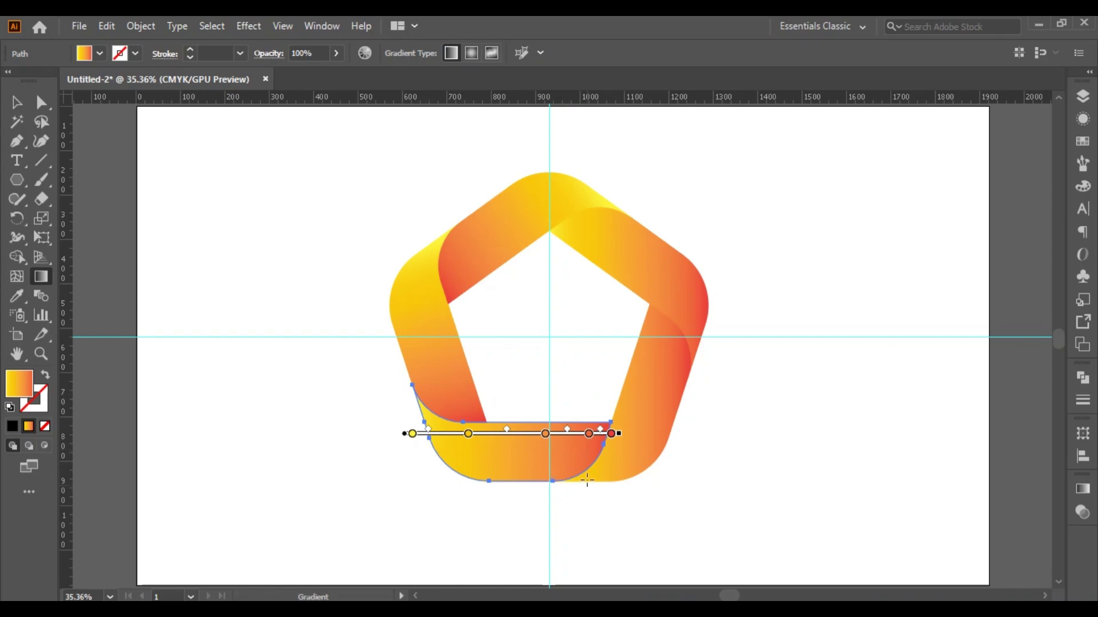
click(16, 102)
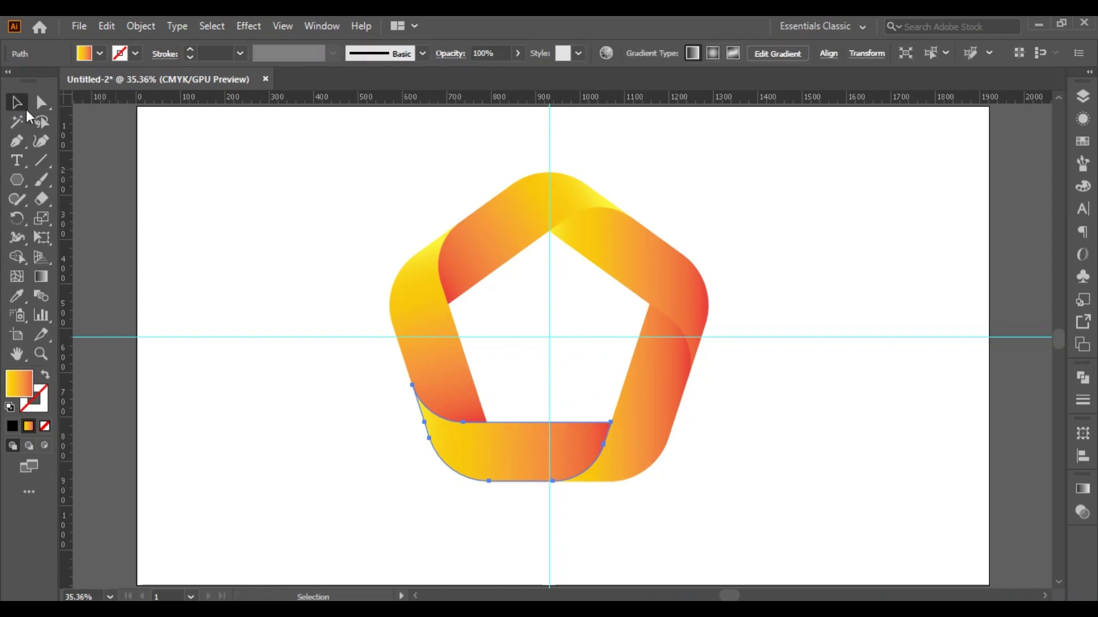
- Redirect the lower-right segment's gradient along its length, from yellow at the bottom to red at its upper end
click(649, 446)
click(40, 276)
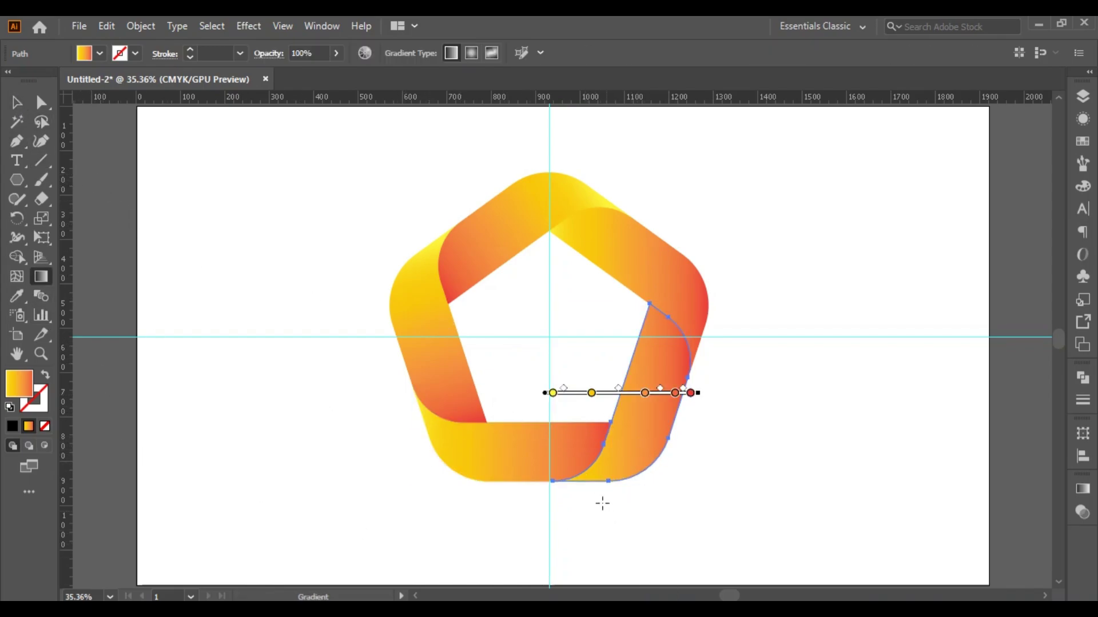
mouse_move(592, 490)
mouse_down()
mouse_move(607, 490)
mouse_move(663, 311)
mouse_up()
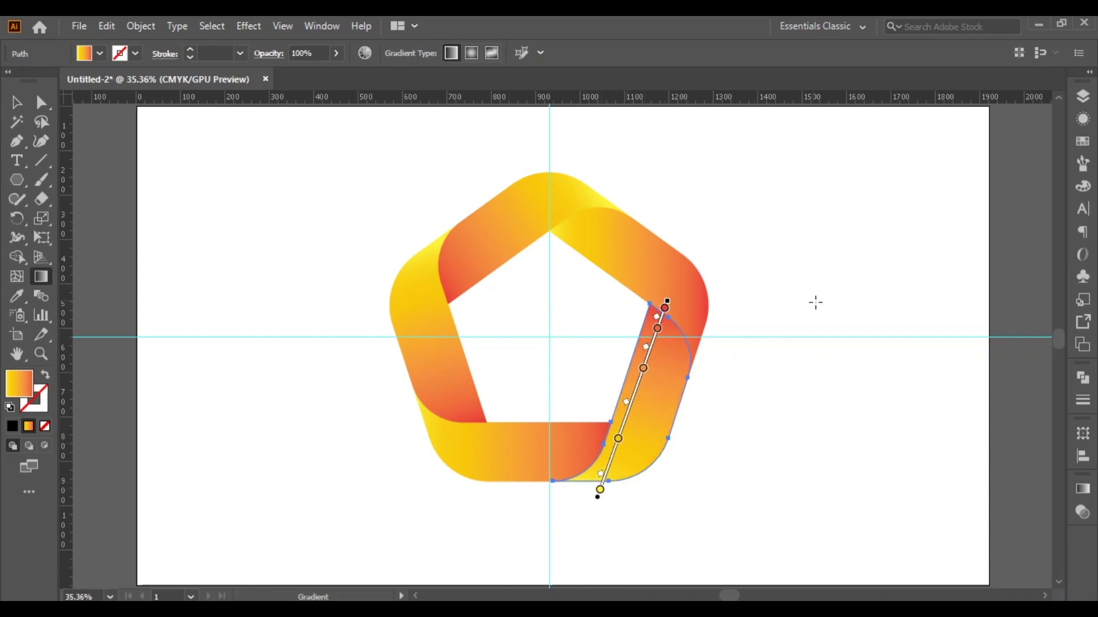
click(16, 102)
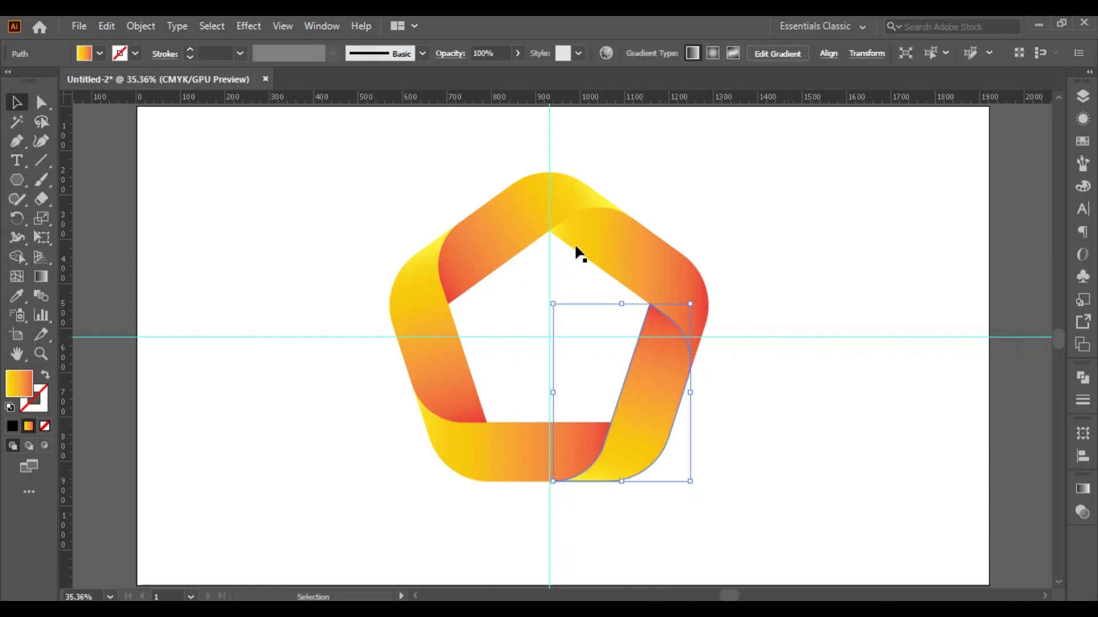
- Redirect the upper-right segment's gradient along its length, from yellow at the right corner to red beside the top corner
click(620, 254)
click(45, 276)
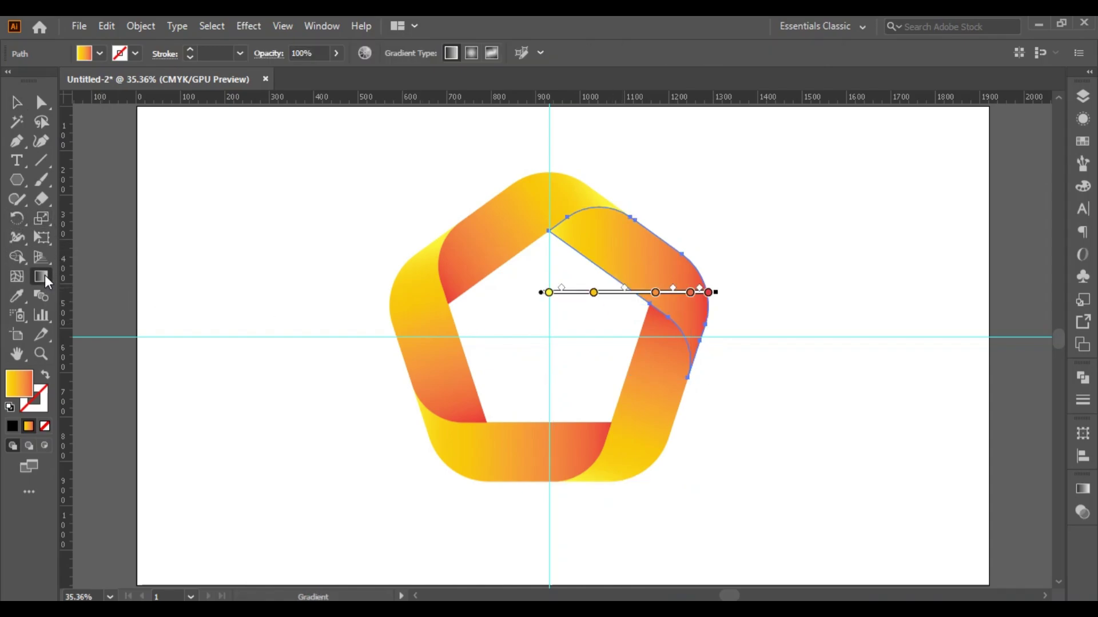
drag(710, 337, 572, 216)
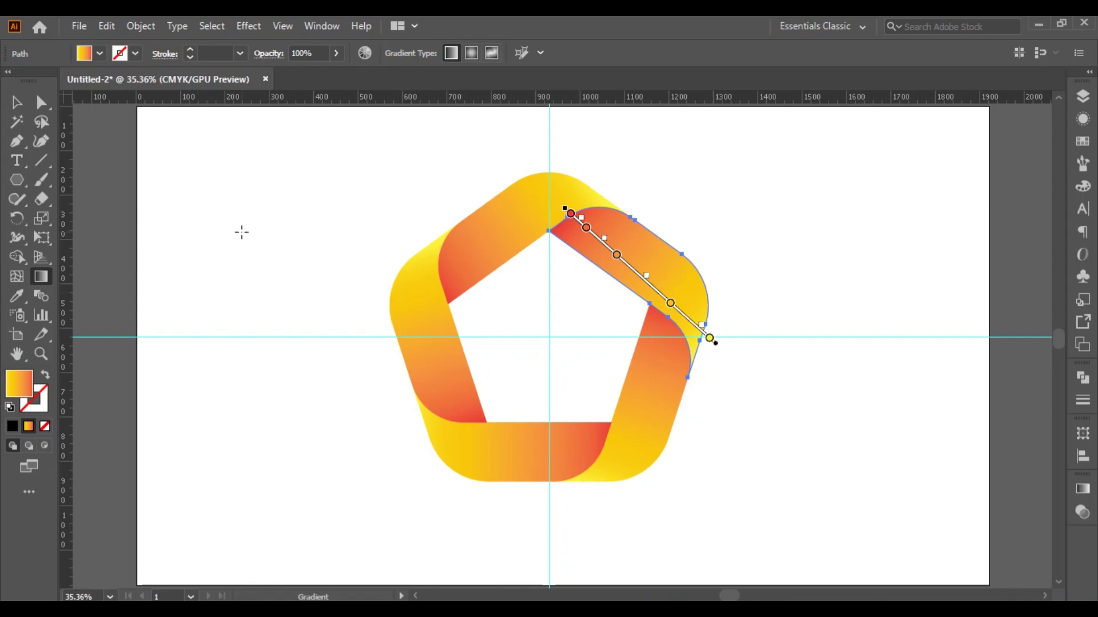
click(16, 102)
click(172, 137)
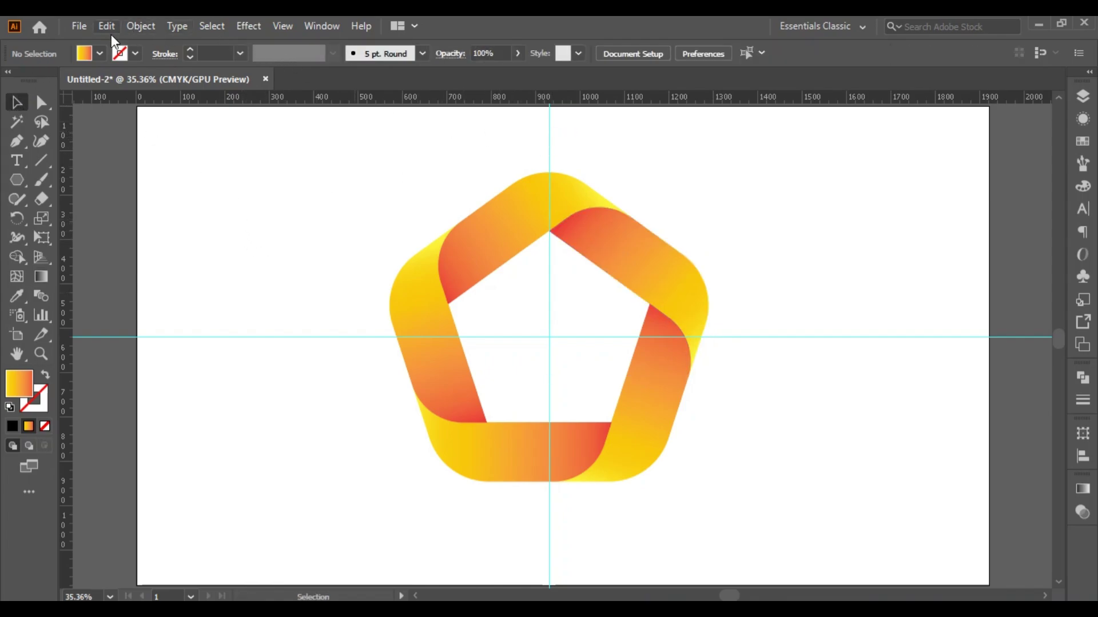
- Unlock the horizontal and vertical guides and delete them
click(136, 24)
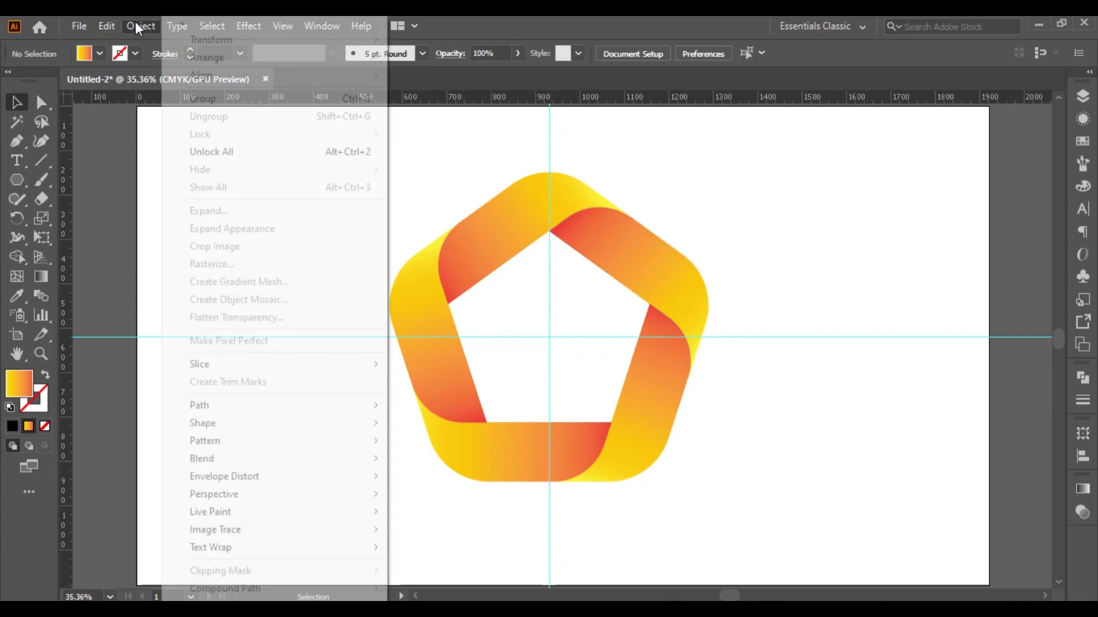
click(351, 151)
key(Delete)
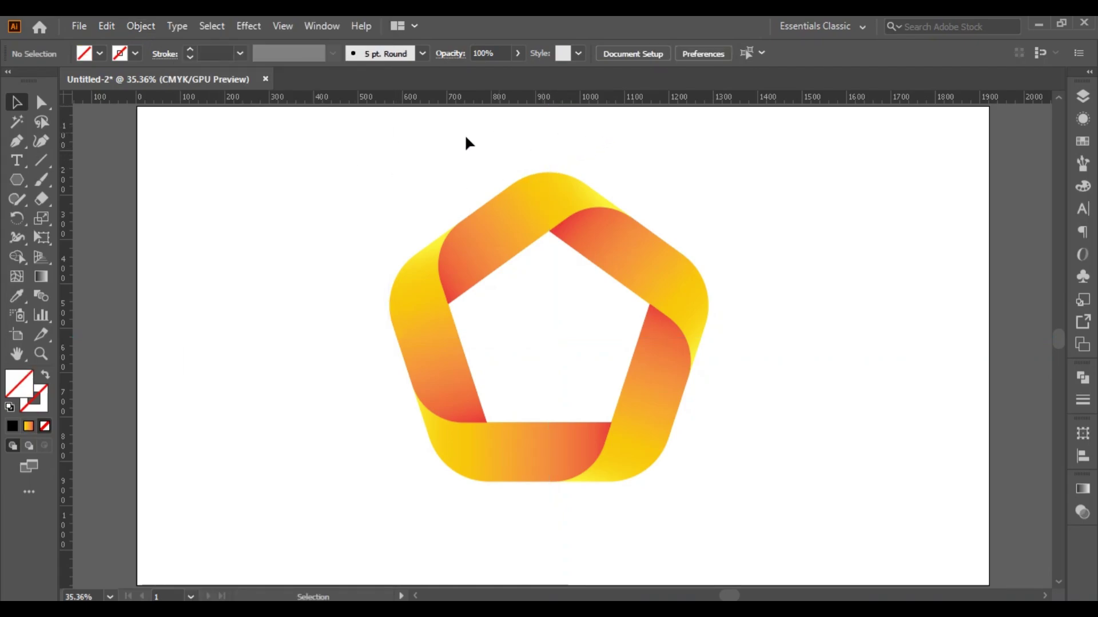
- Group the five logo segments and place the group, proportionally scaled down, near the upper edge of the artboard
drag(318, 143, 766, 523)
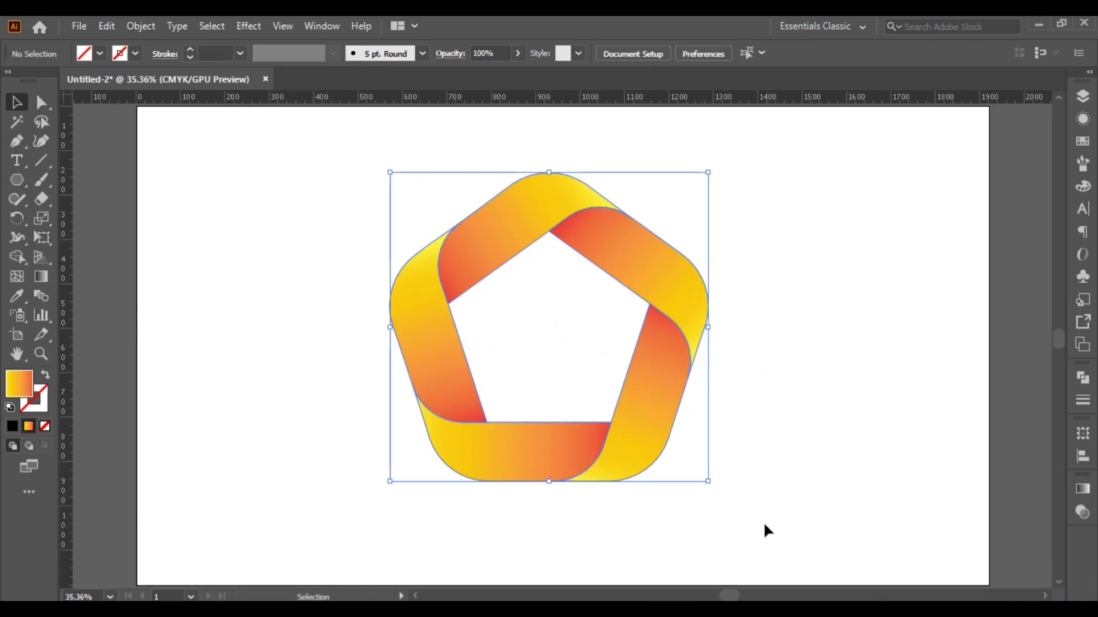
right_click(537, 210)
click(580, 308)
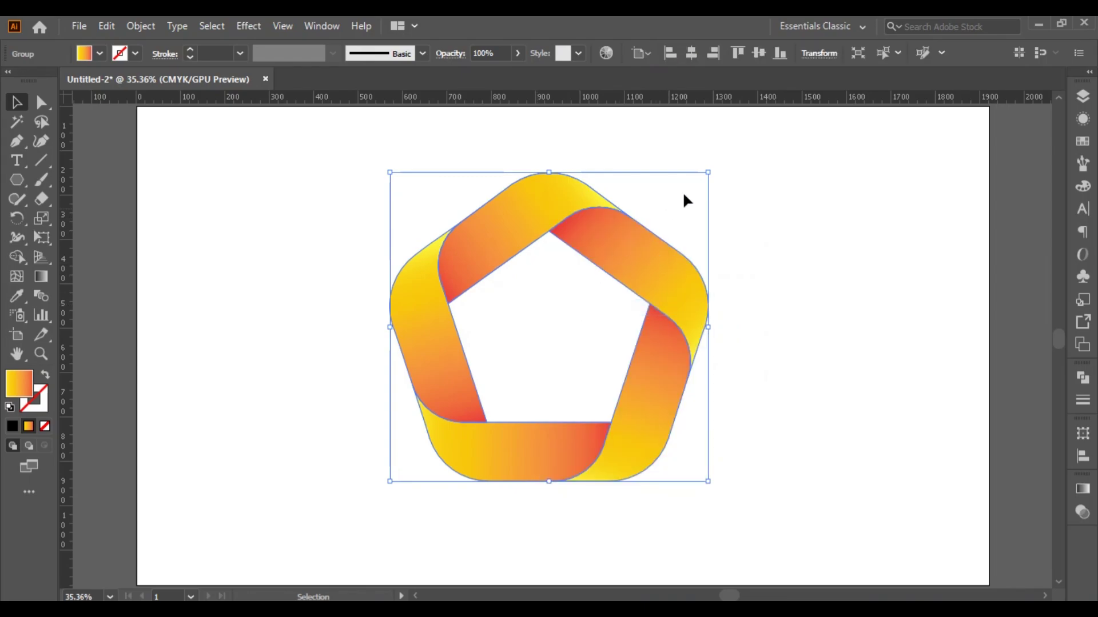
drag(708, 172, 663, 216)
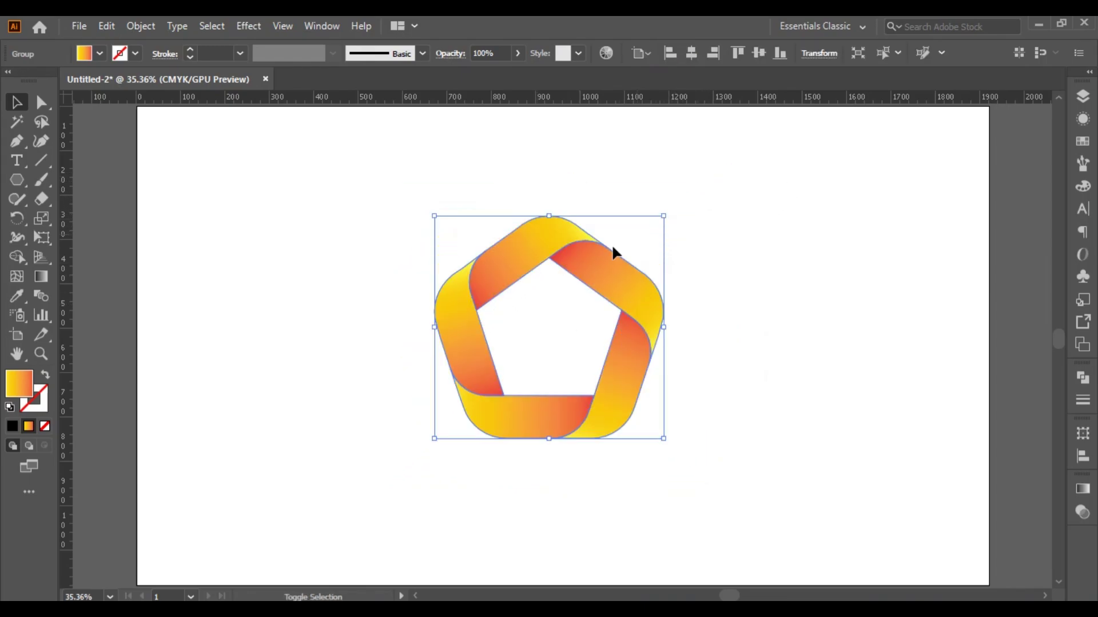
drag(594, 247, 597, 191)
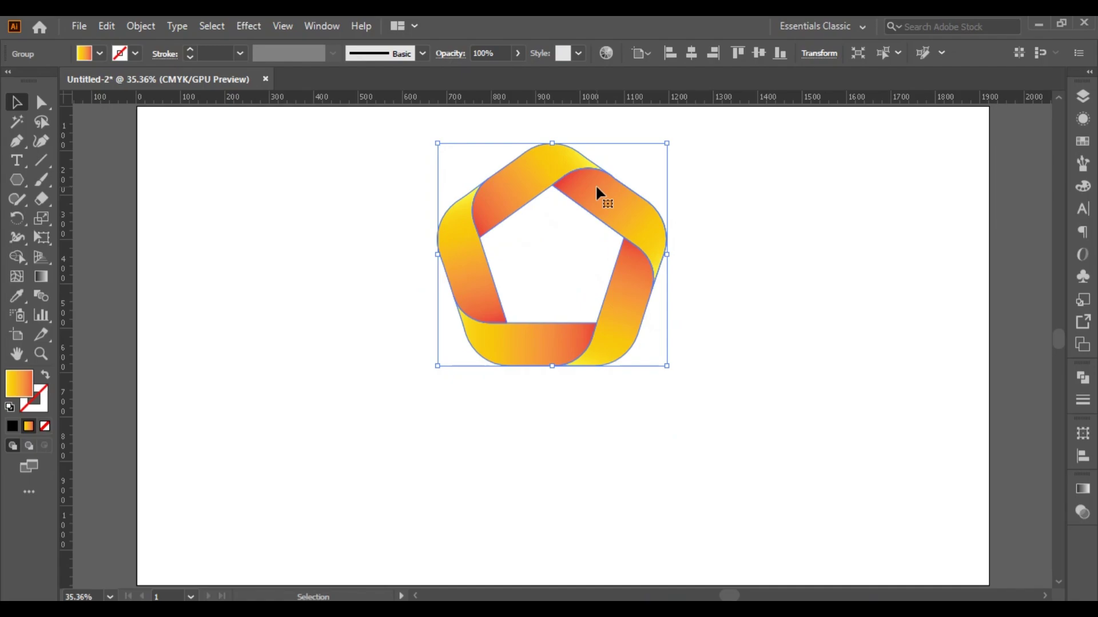
- Create a copy of the logo reflected across the horizontal axis and place it directly below the original
right_click(598, 193)
mouse_move(669, 367)
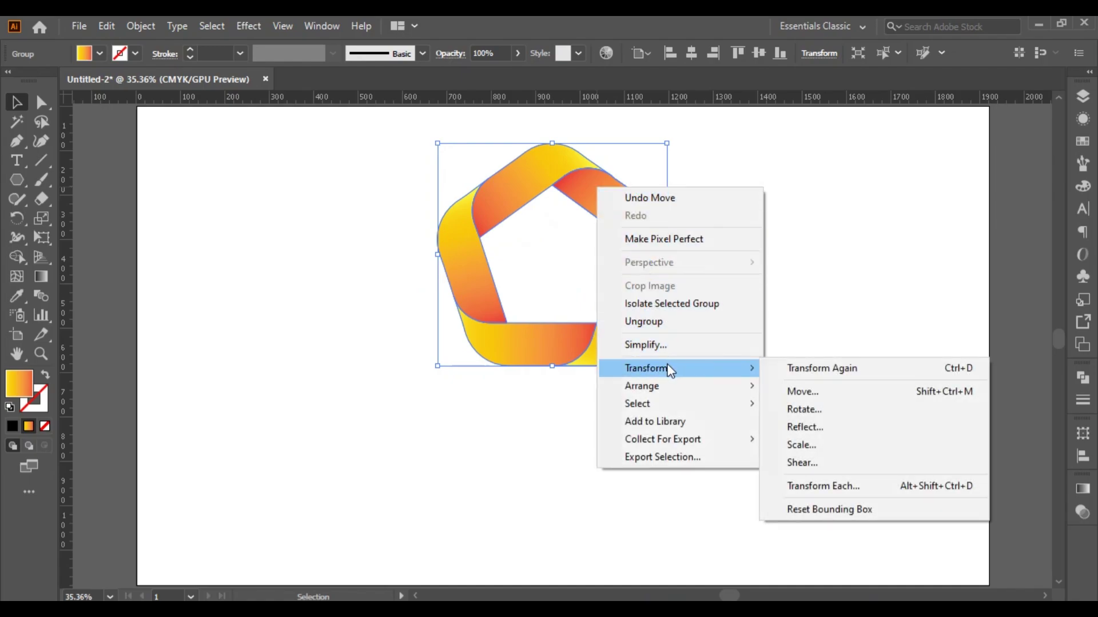
click(829, 427)
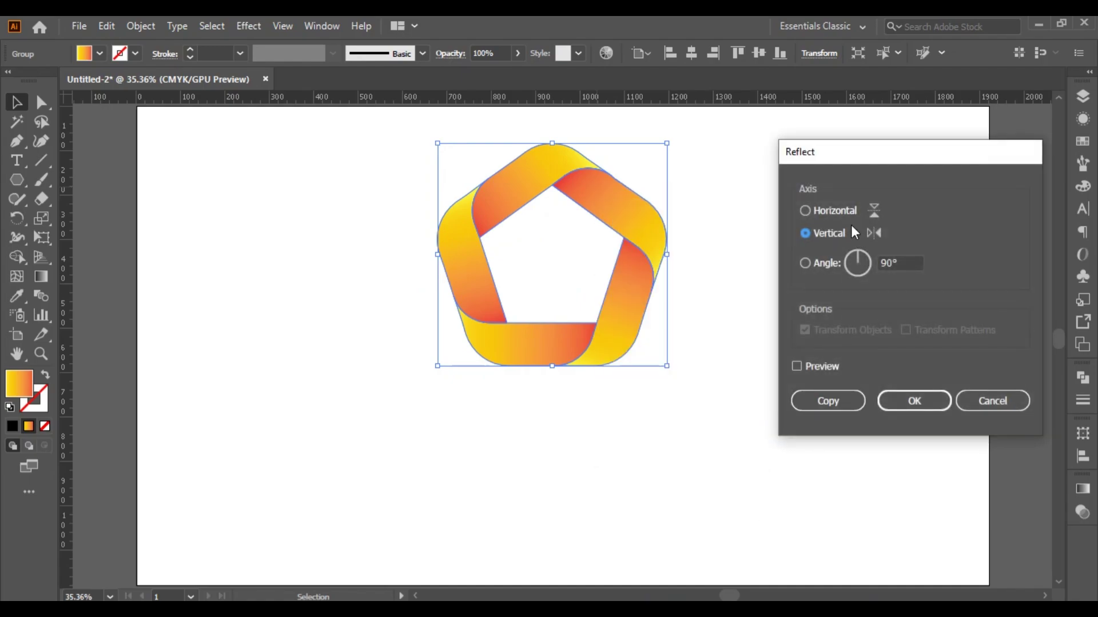
click(845, 218)
click(816, 405)
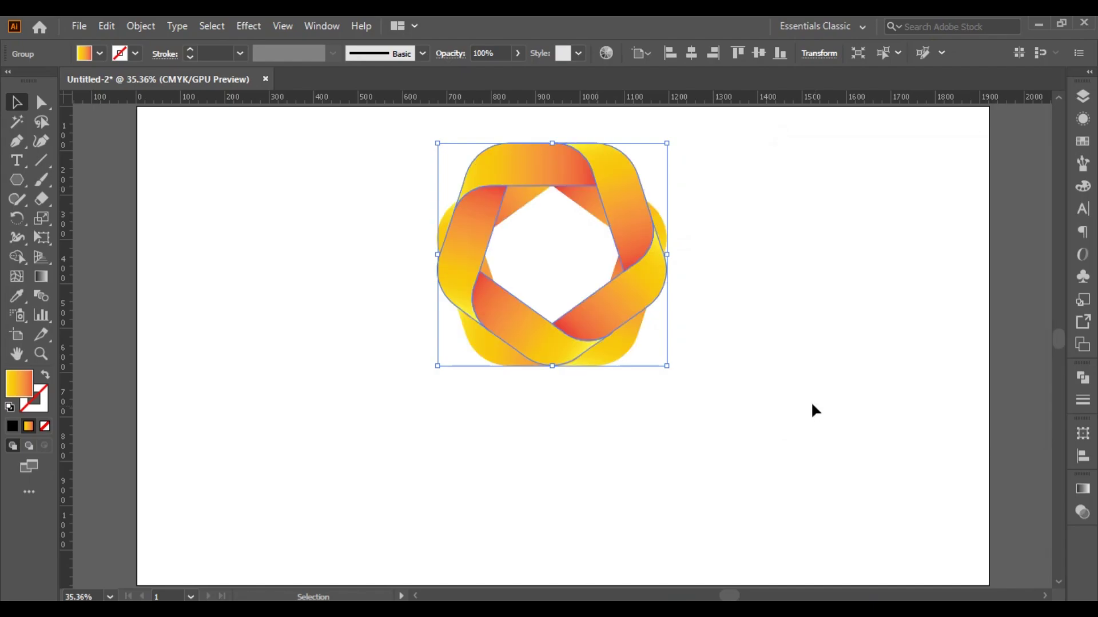
drag(557, 153, 561, 387)
click(829, 332)
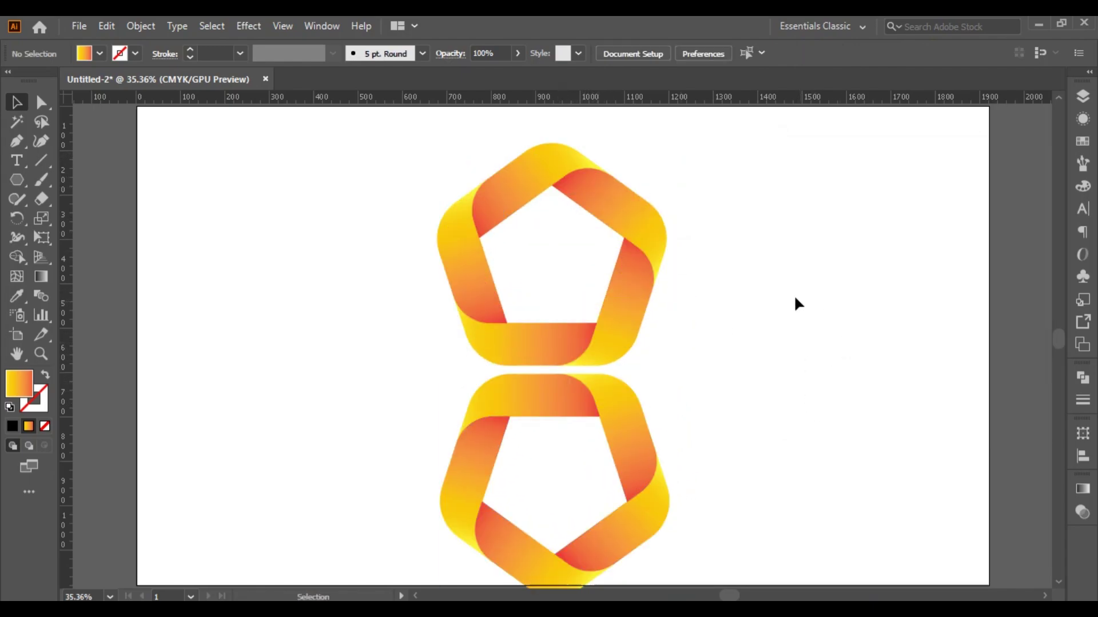
- Scale the logo and its reflected copy down together and move them up so both fit on the artboard
scroll(800, 280, down, 1)
scroll(726, 315, up, 2)
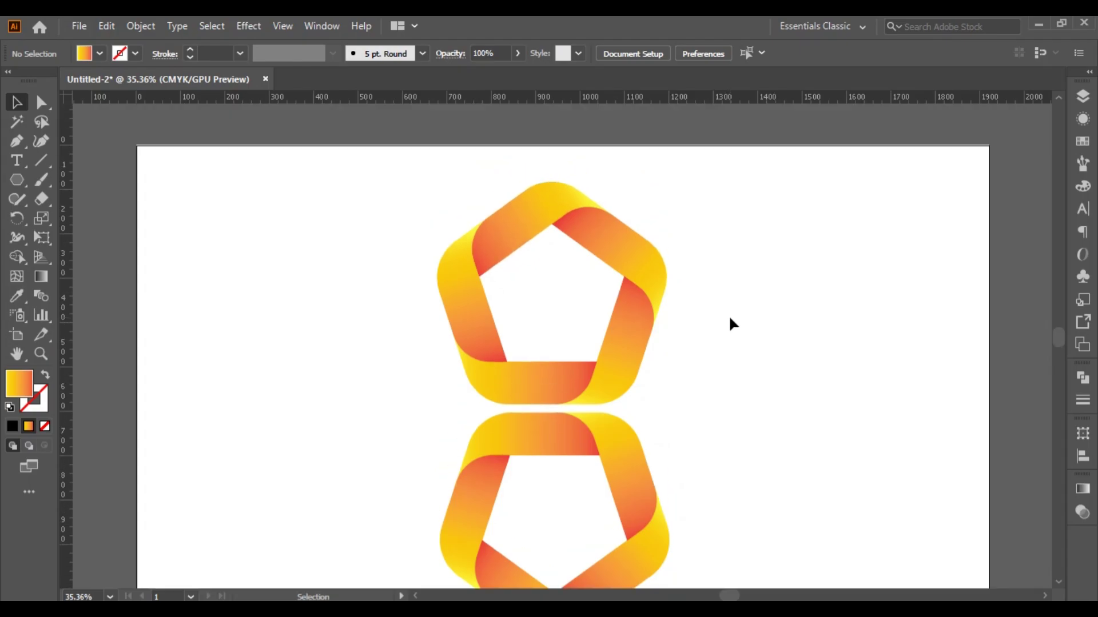
scroll(728, 314, down, 1)
drag(329, 175, 782, 579)
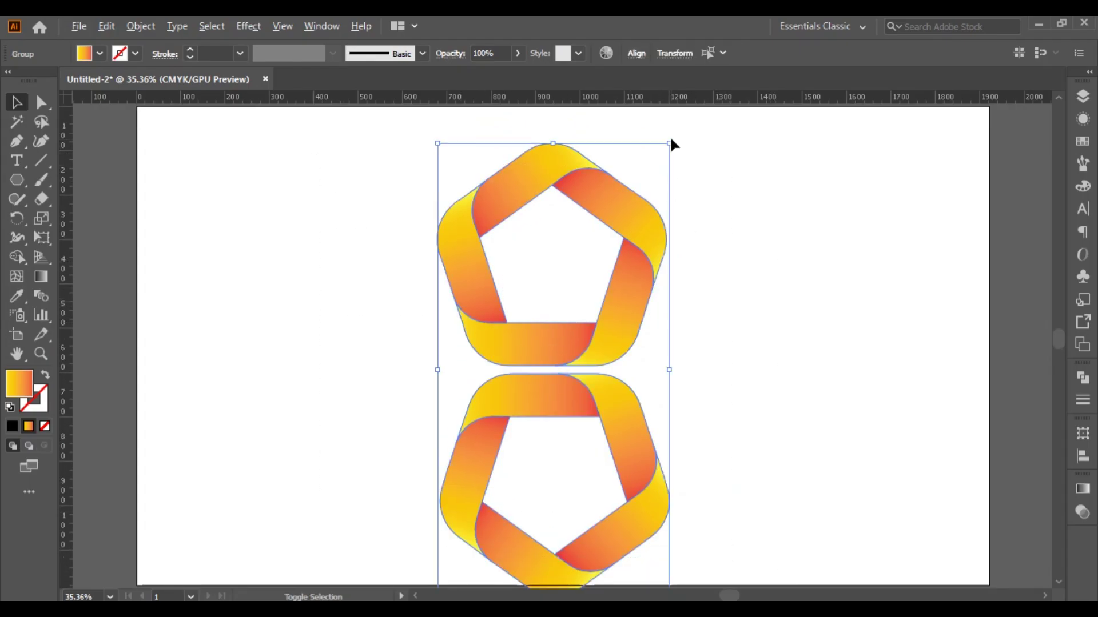
drag(669, 143, 653, 173)
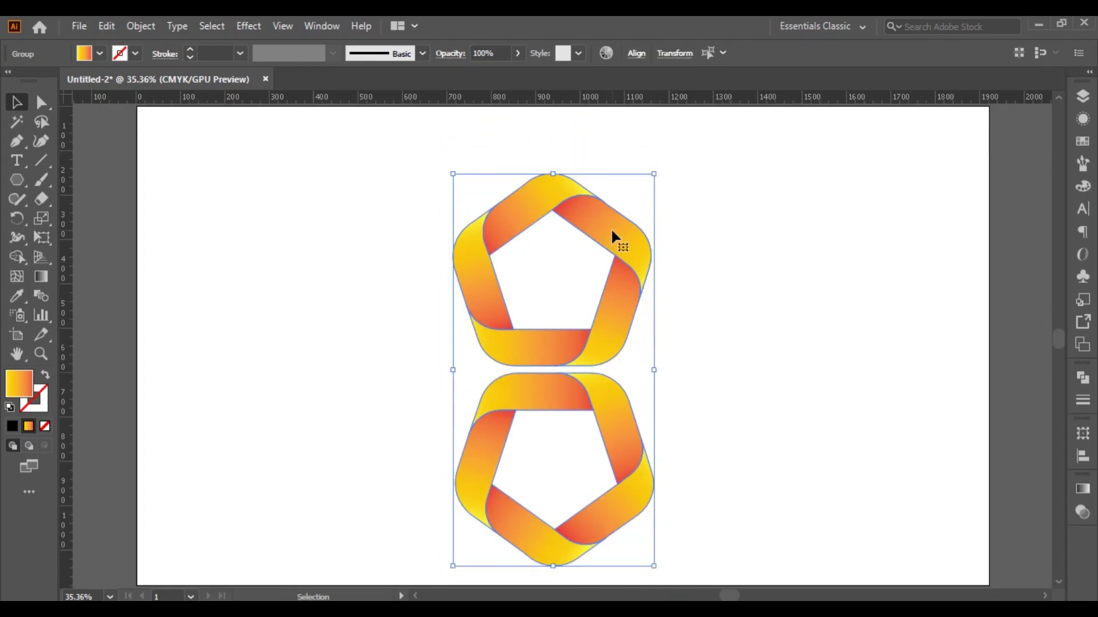
drag(615, 233, 613, 202)
click(788, 353)
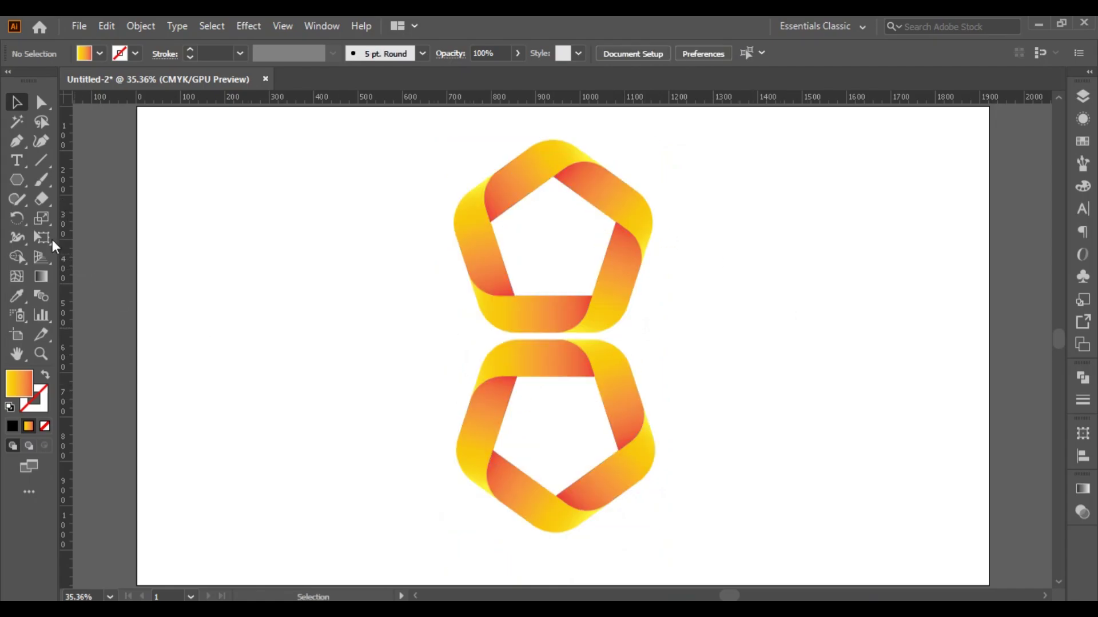
- Draw a thin, flat ellipse centred between the logo and its reflection and fill it with the K=70 grey swatch
drag(19, 184, 72, 218)
drag(462, 333, 655, 346)
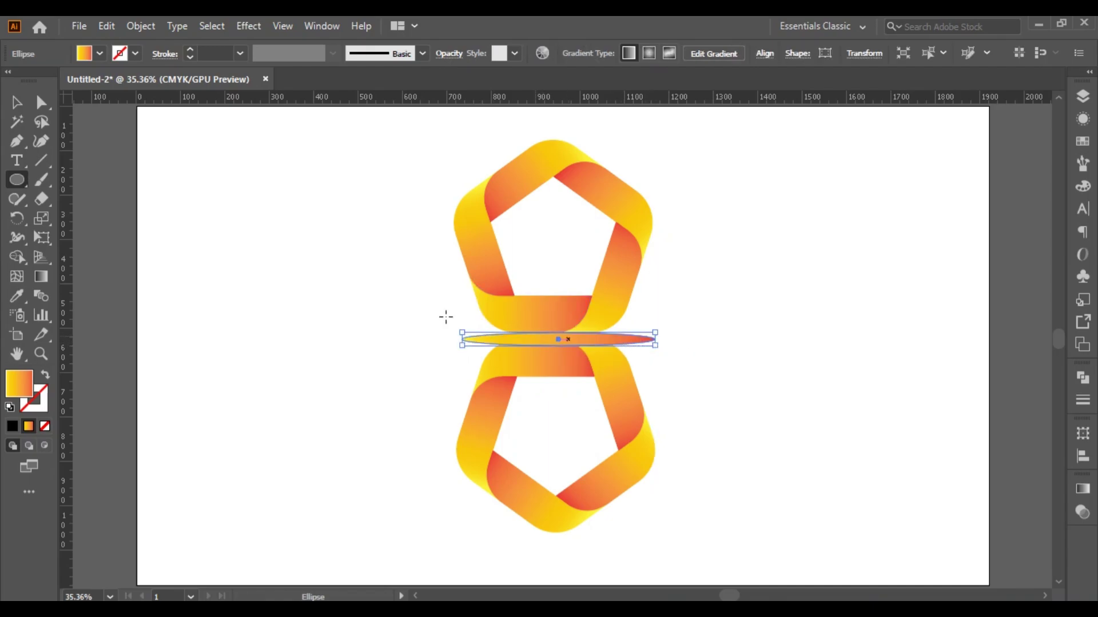
click(16, 102)
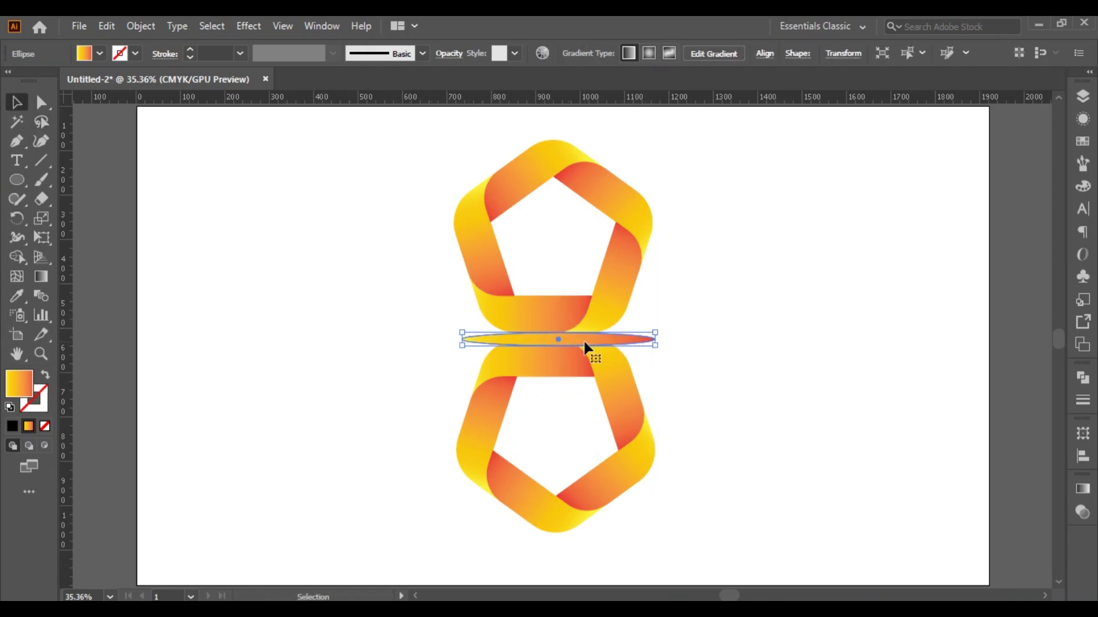
drag(584, 342, 582, 342)
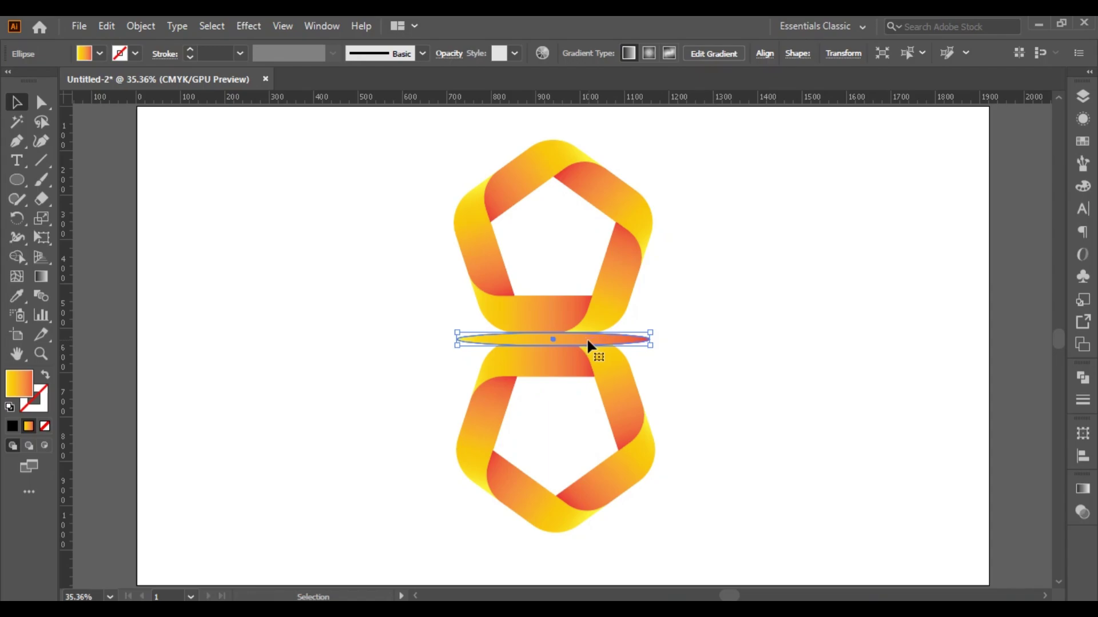
click(1082, 141)
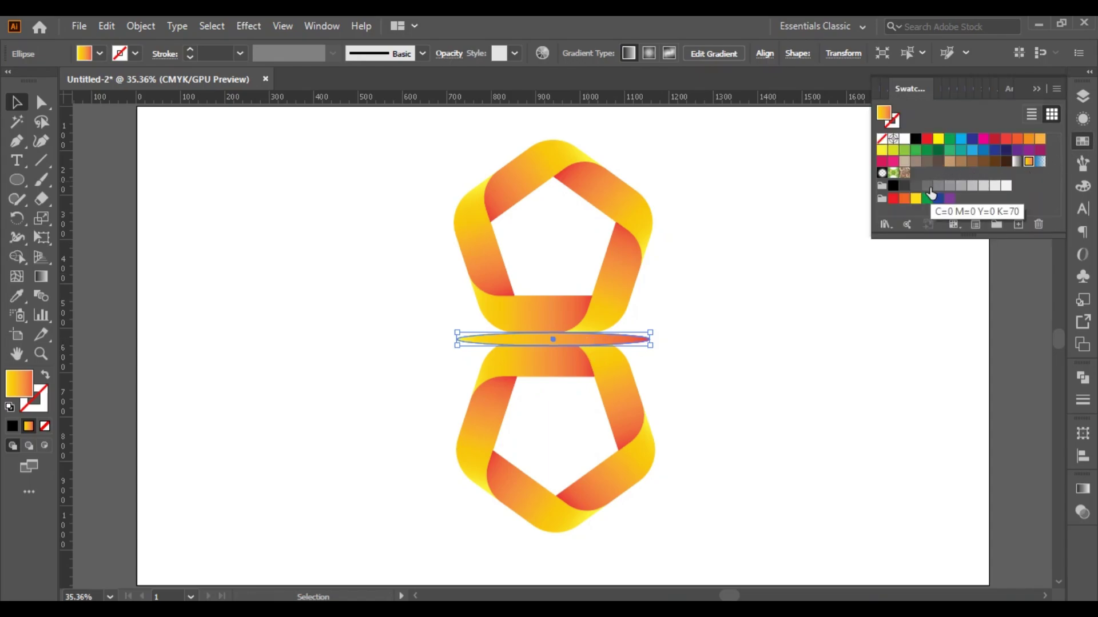
click(932, 190)
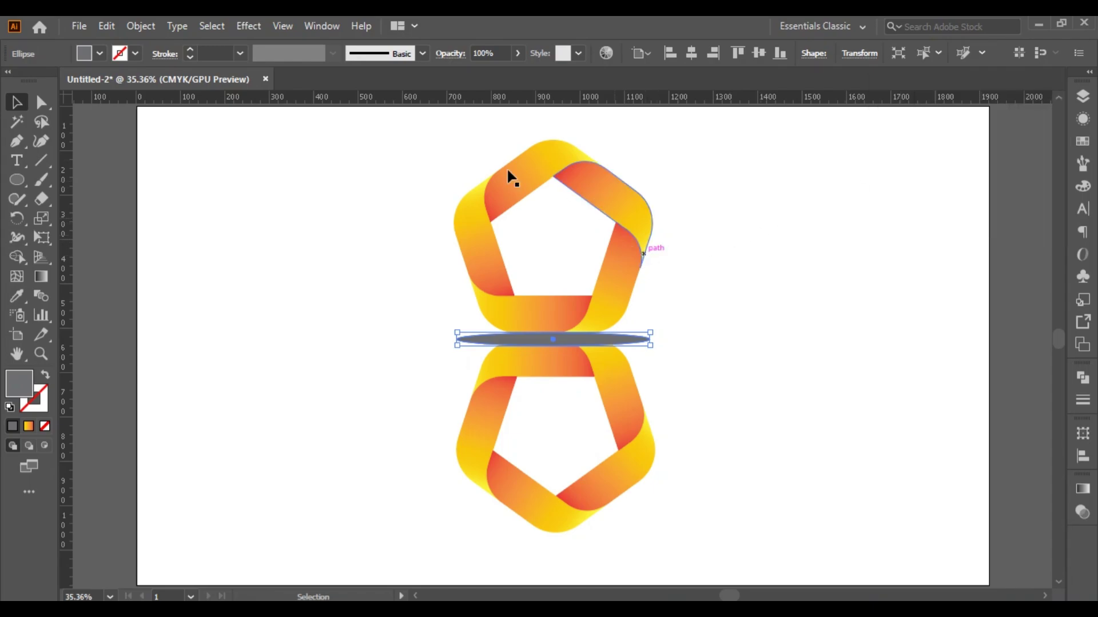
- Apply a Gaussian Blur with a radius of 60.7447 pixels to the grey ellipse
click(248, 33)
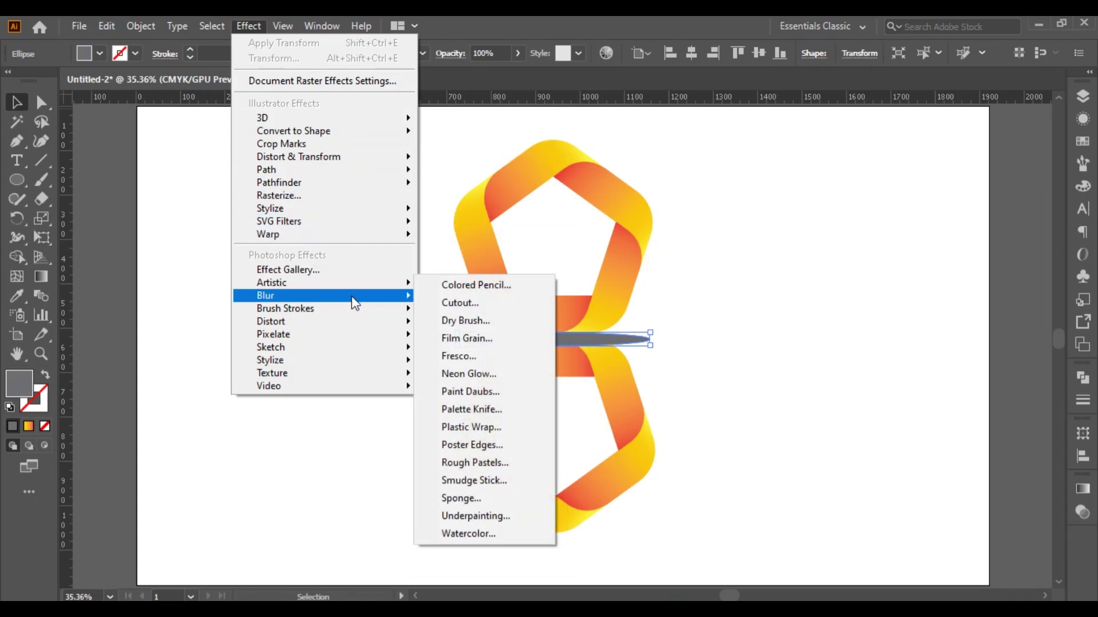
mouse_move(354, 303)
click(455, 297)
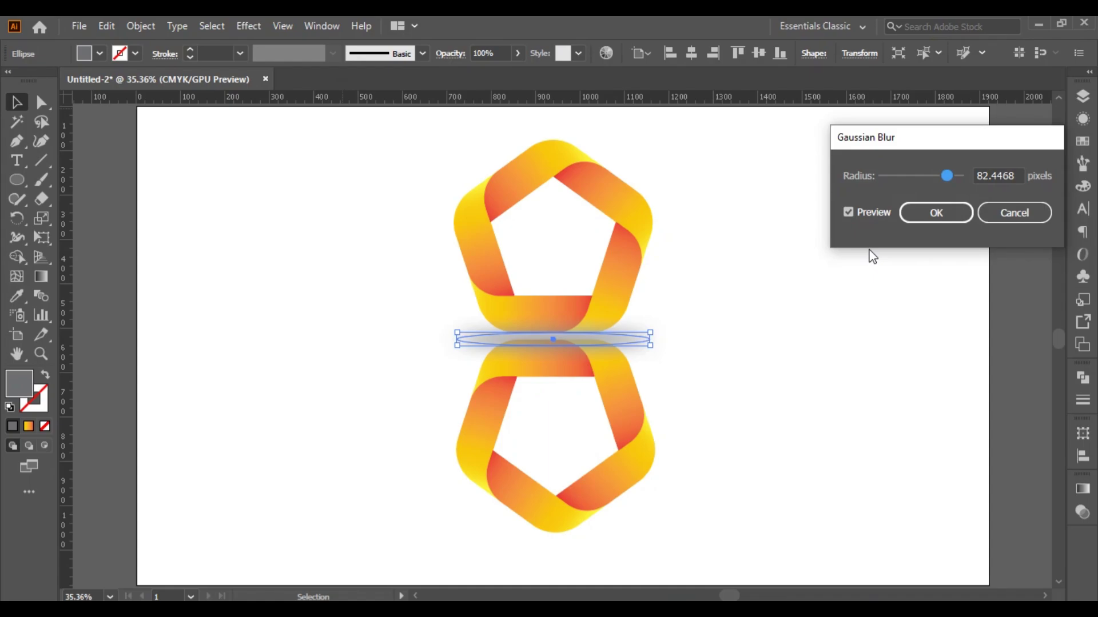
drag(948, 177, 940, 177)
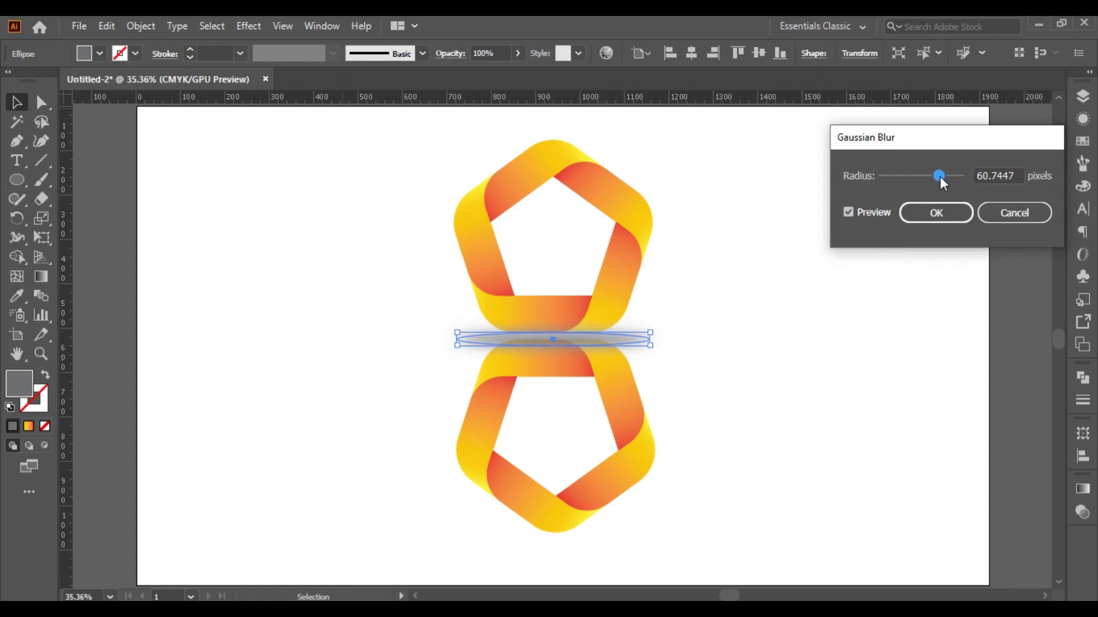
click(941, 212)
click(777, 297)
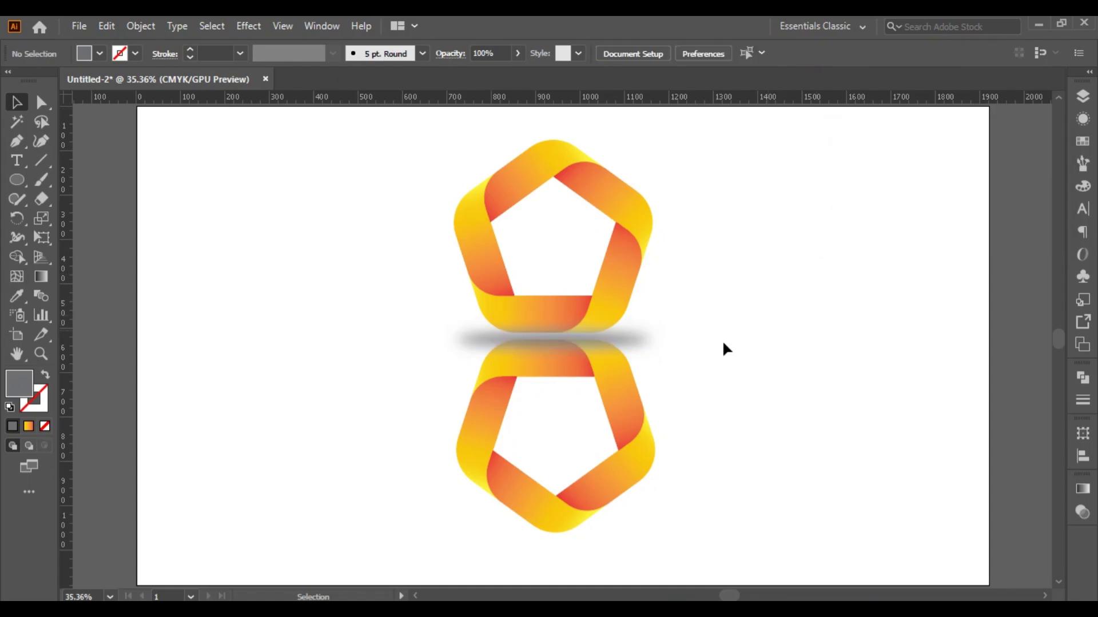
- Send the blurred shadow ellipse to the back, behind both pentagons
right_click(618, 340)
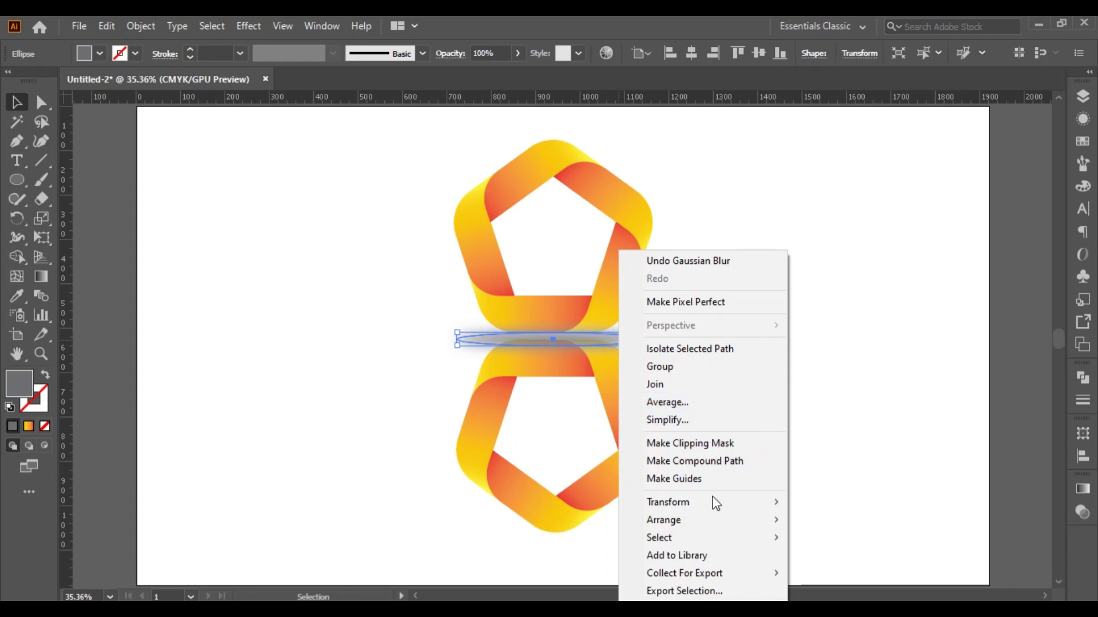
mouse_move(716, 508)
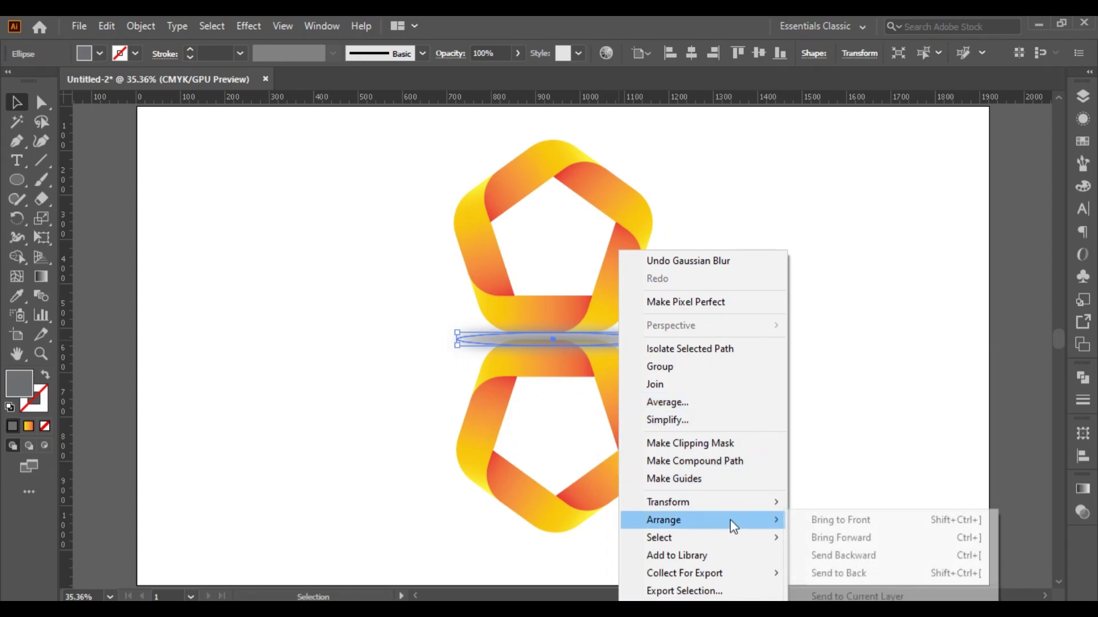
click(848, 574)
click(857, 442)
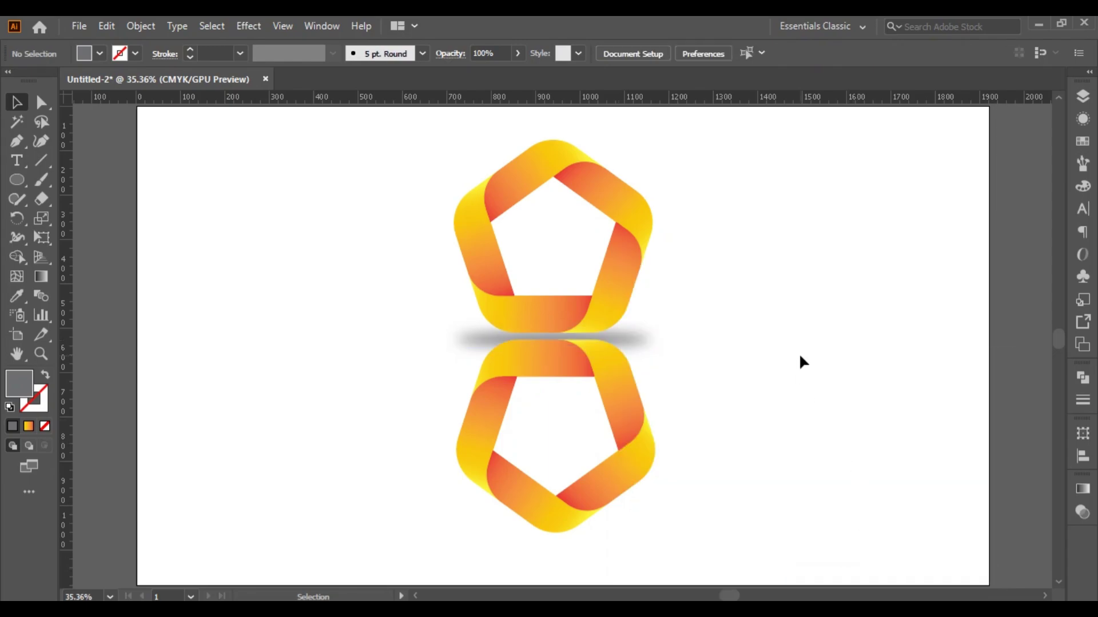
- Nudge the upper logo slightly up and the reflected copy down to leave a gap around the shadow
click(593, 308)
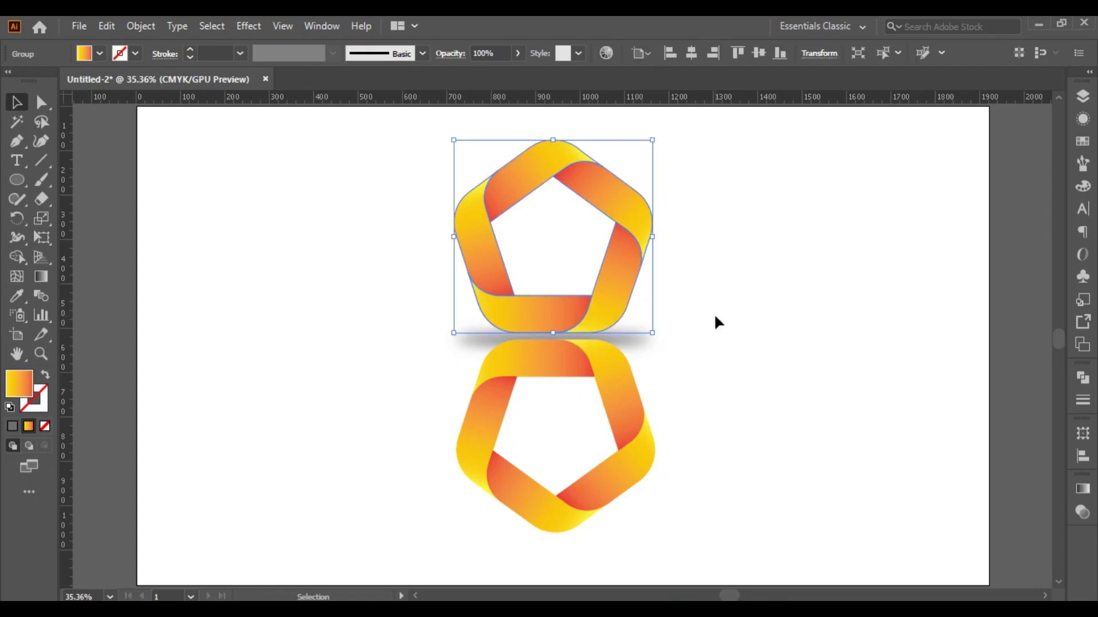
click(595, 379)
key(shift+Down)
key(shift+Down)
key(shift+Down)
key(shift+Down)
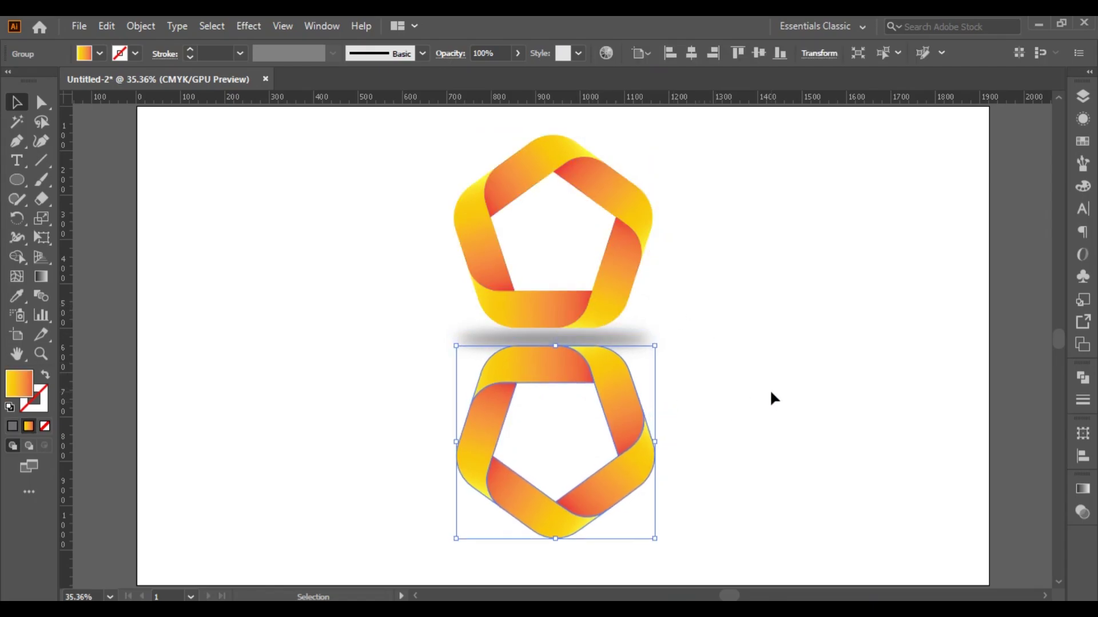
click(722, 376)
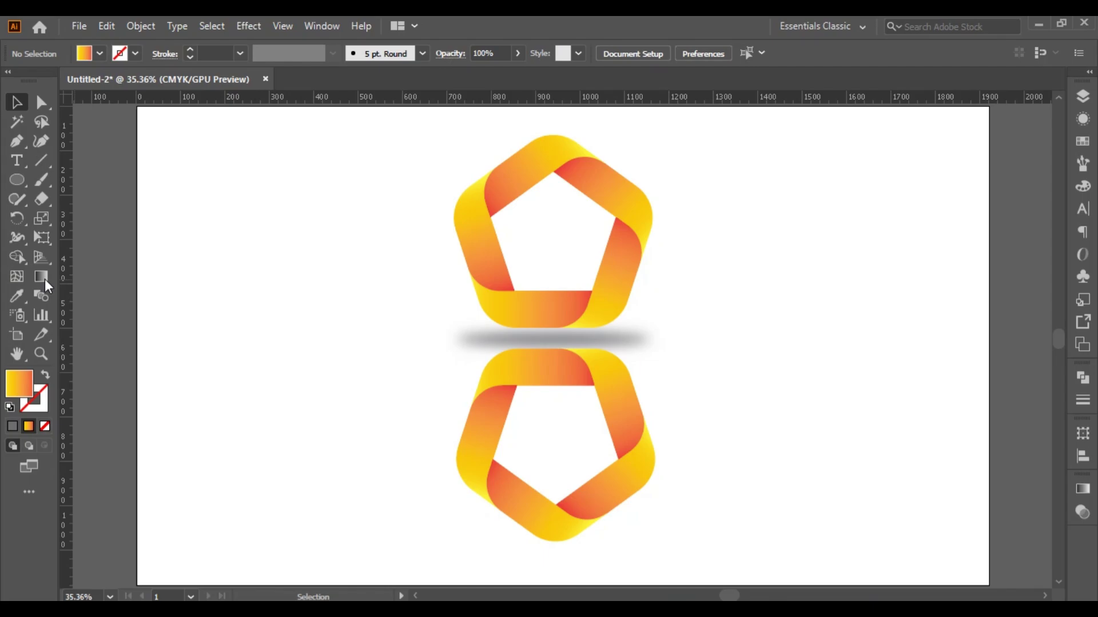
- Draw a rectangle that exactly covers the reflected logo copy below the shadow
drag(15, 177, 80, 182)
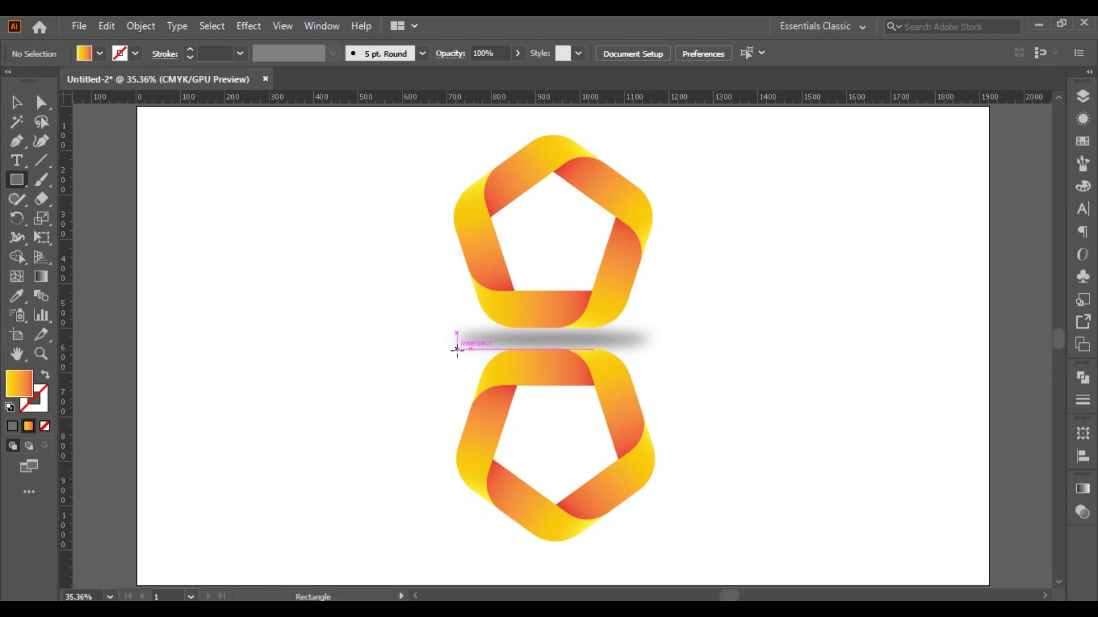
drag(453, 349, 458, 354)
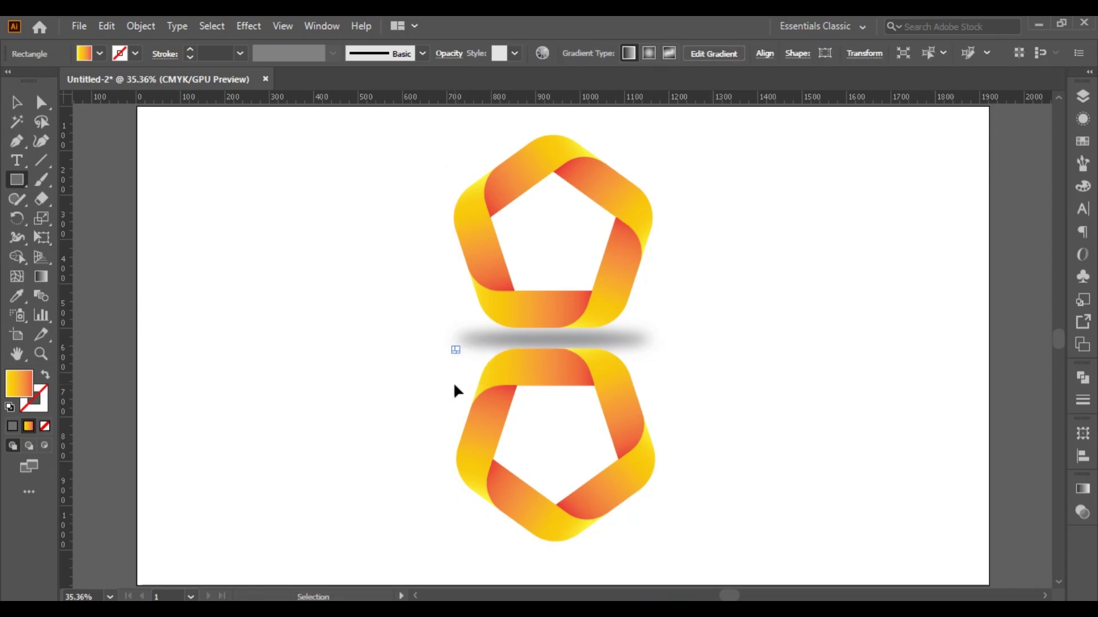
key(ctrl+z)
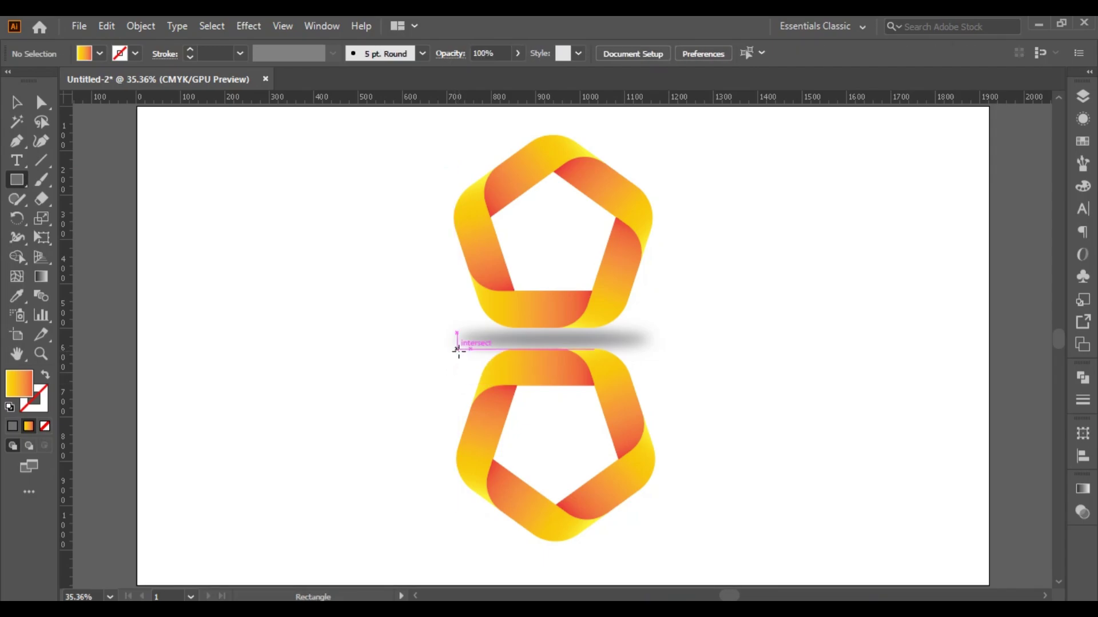
drag(455, 350, 655, 541)
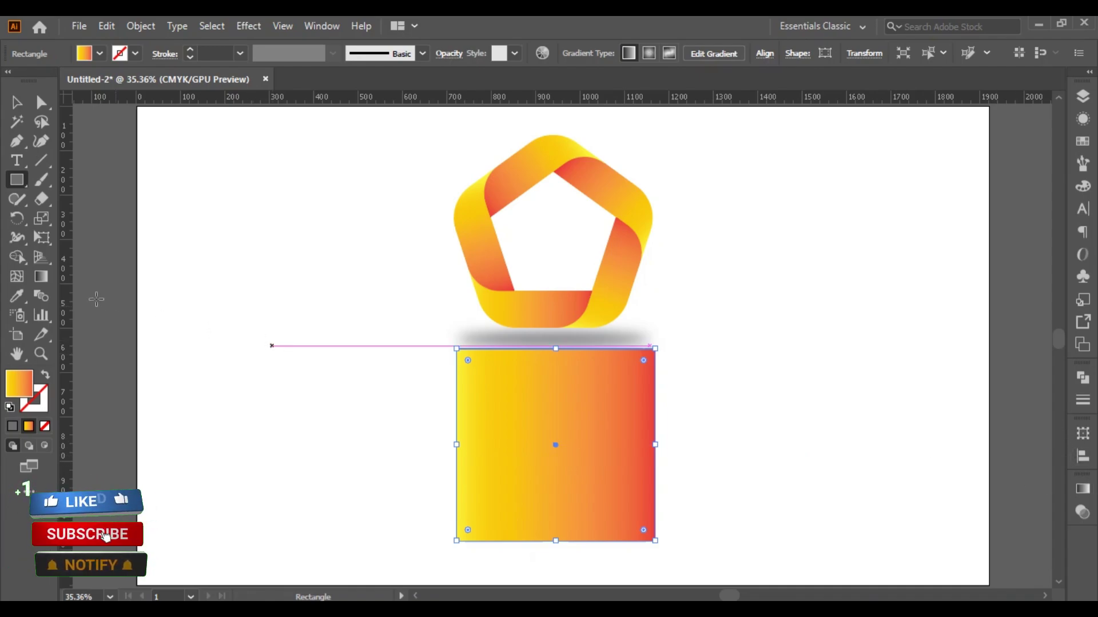
- Fill the rectangle with the preset linear white-to-black gradient
click(1082, 489)
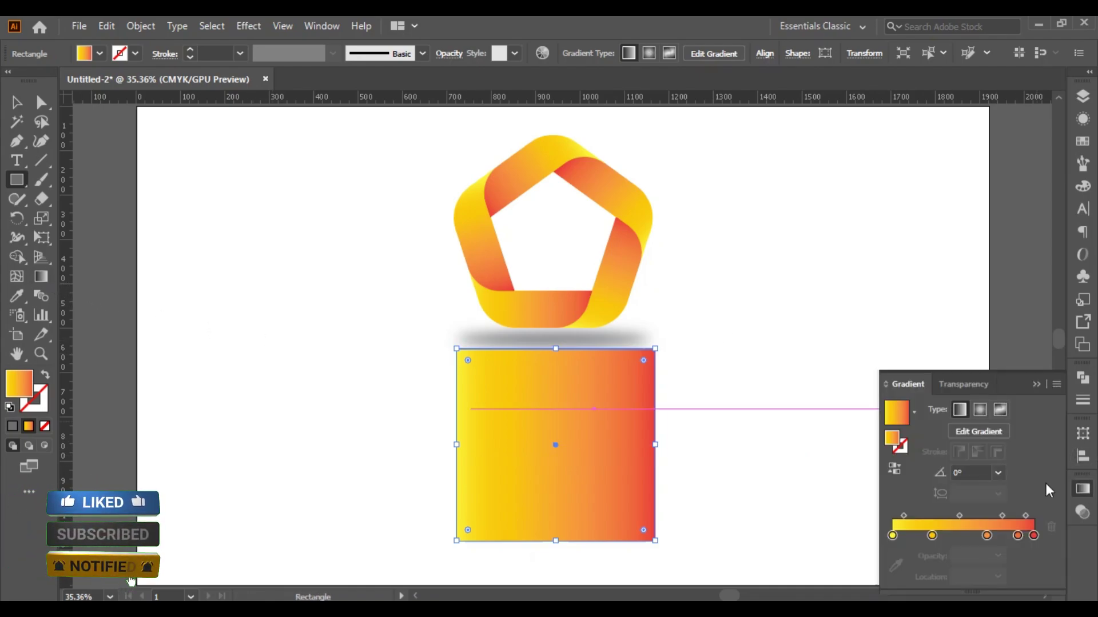
click(914, 415)
click(806, 445)
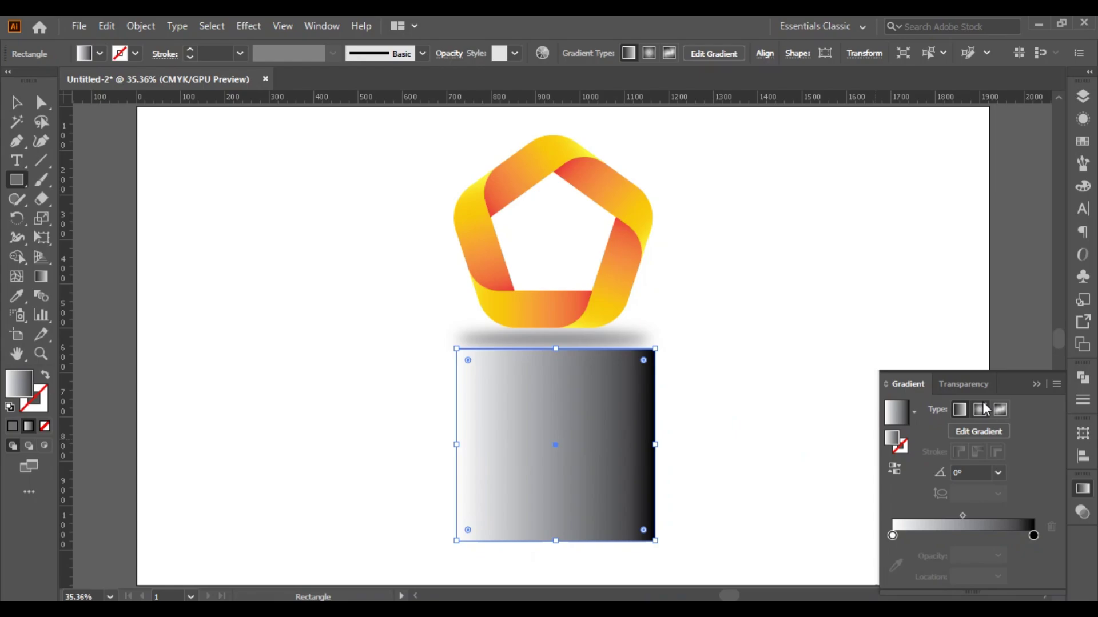
click(1036, 384)
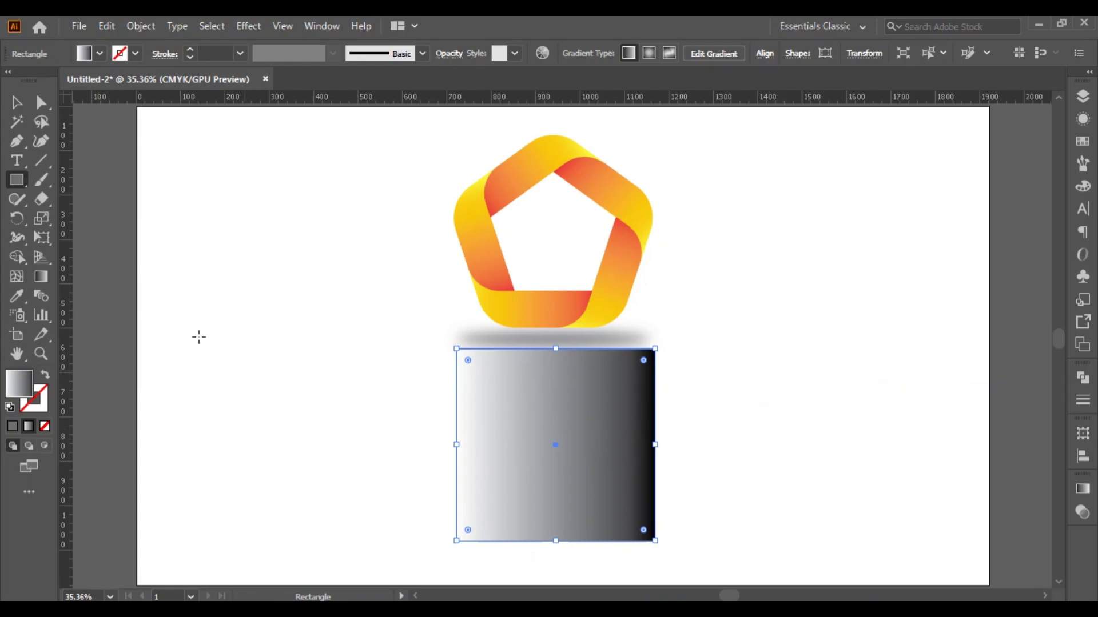
- Redirect the rectangle's gradient to run vertically, from white at its upper edge to black at its lower edge
click(40, 277)
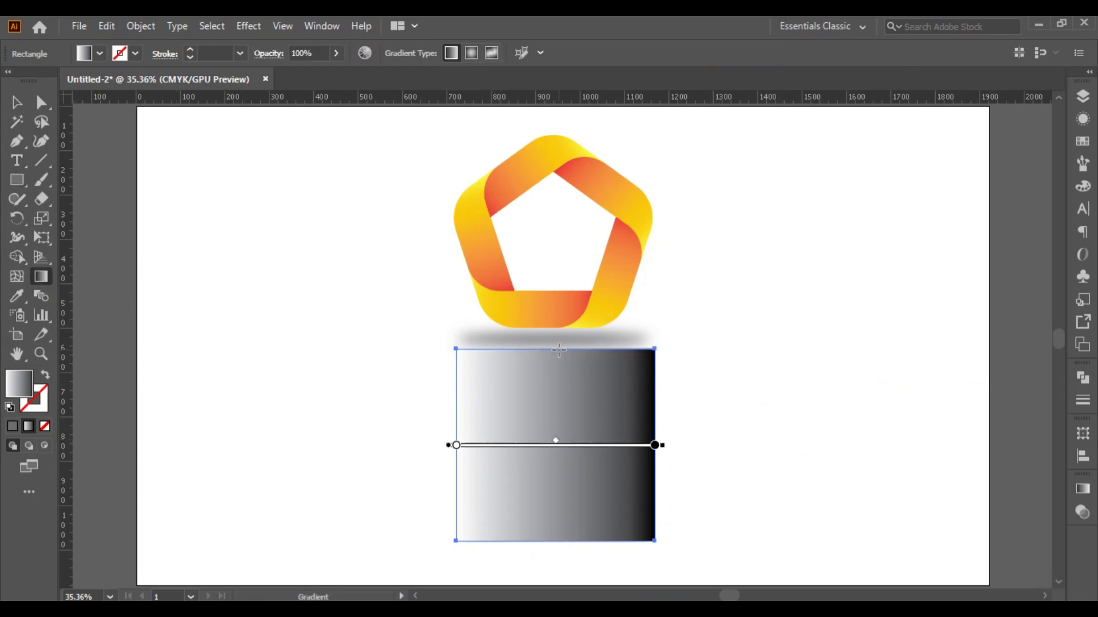
drag(559, 350, 556, 543)
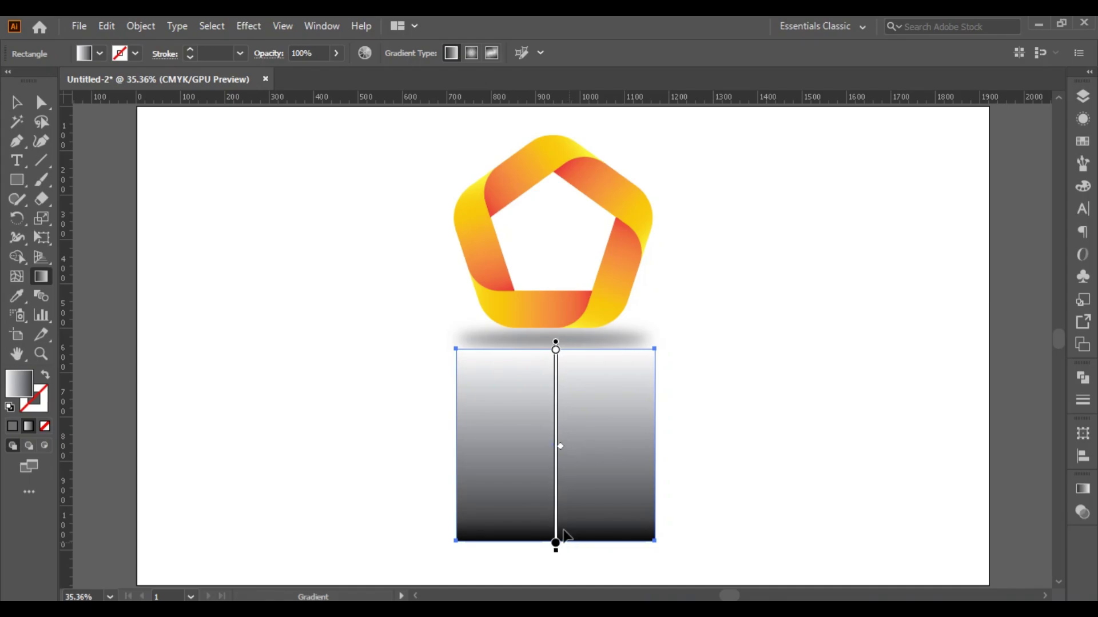
click(16, 103)
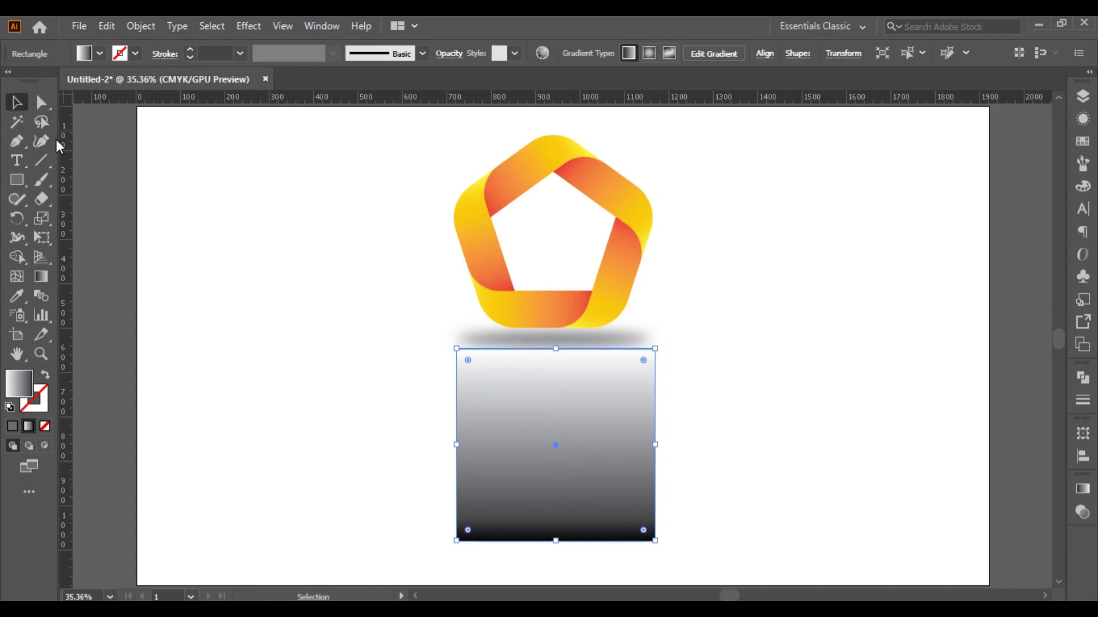
- Make an opacity mask from the gradient rectangle and the reflected logo copy beneath it
click(281, 356)
drag(400, 392, 784, 552)
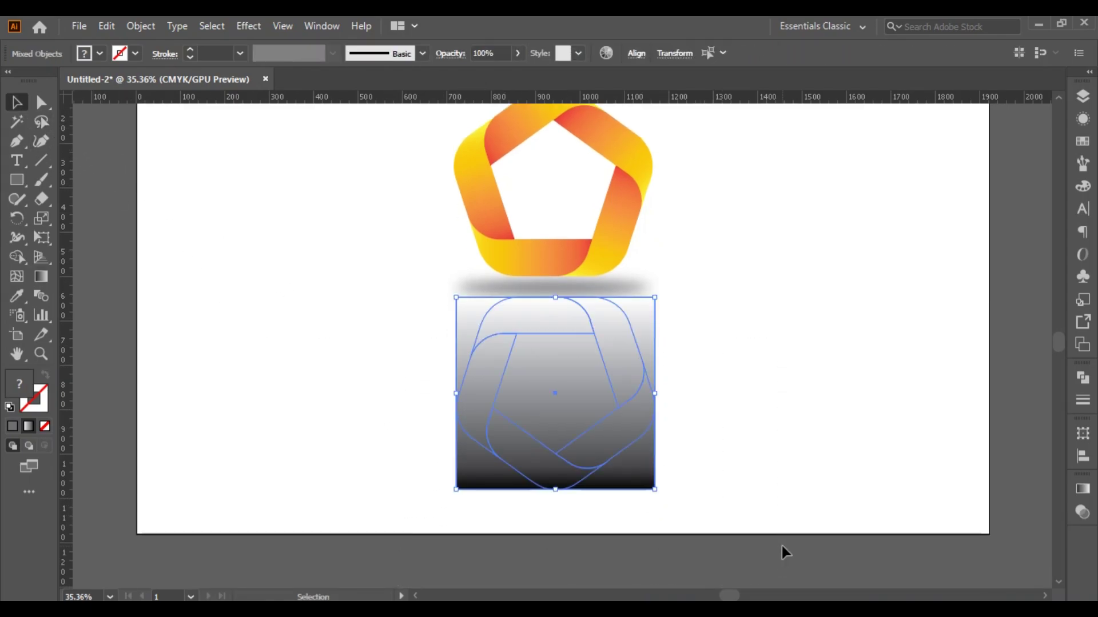
click(1082, 512)
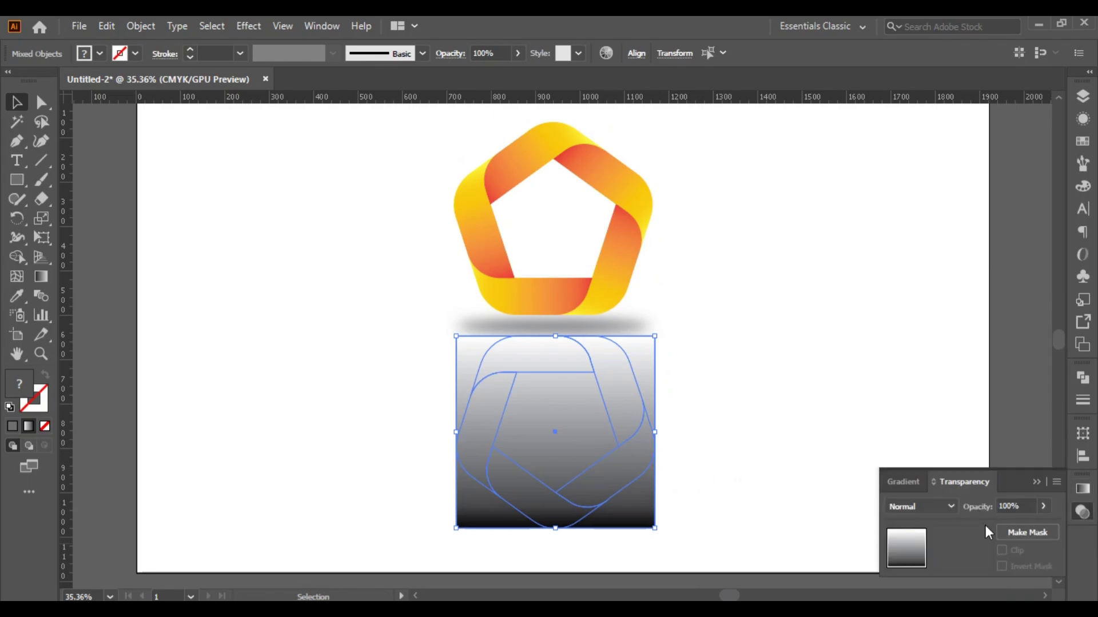
click(1029, 532)
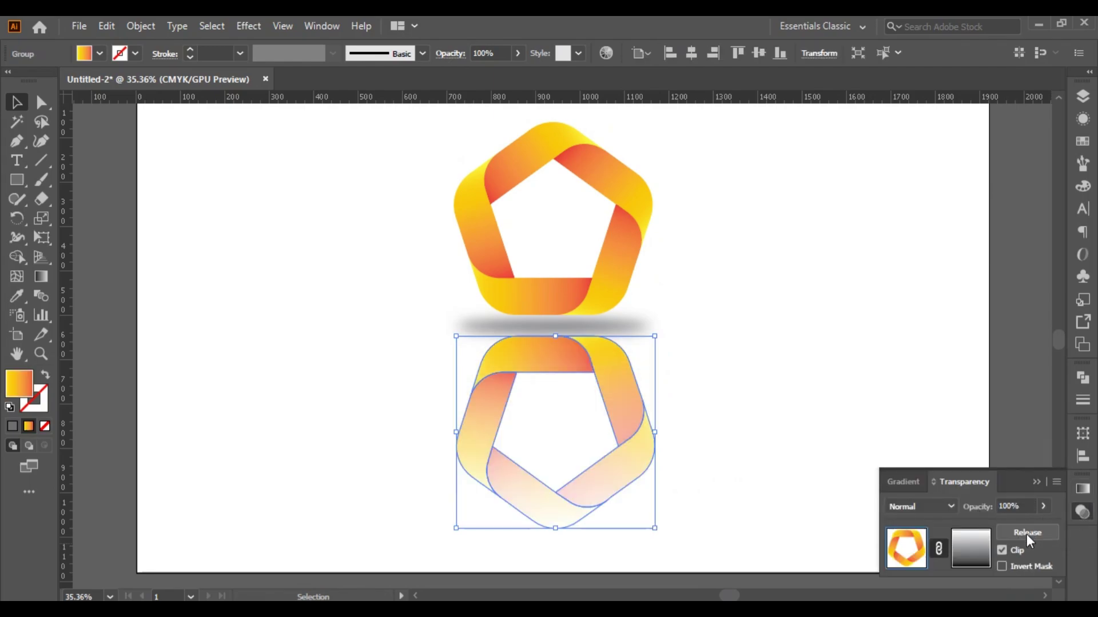
- Lower the masked reflection's opacity to 40% and deselect it
click(1043, 506)
drag(1041, 526, 1007, 528)
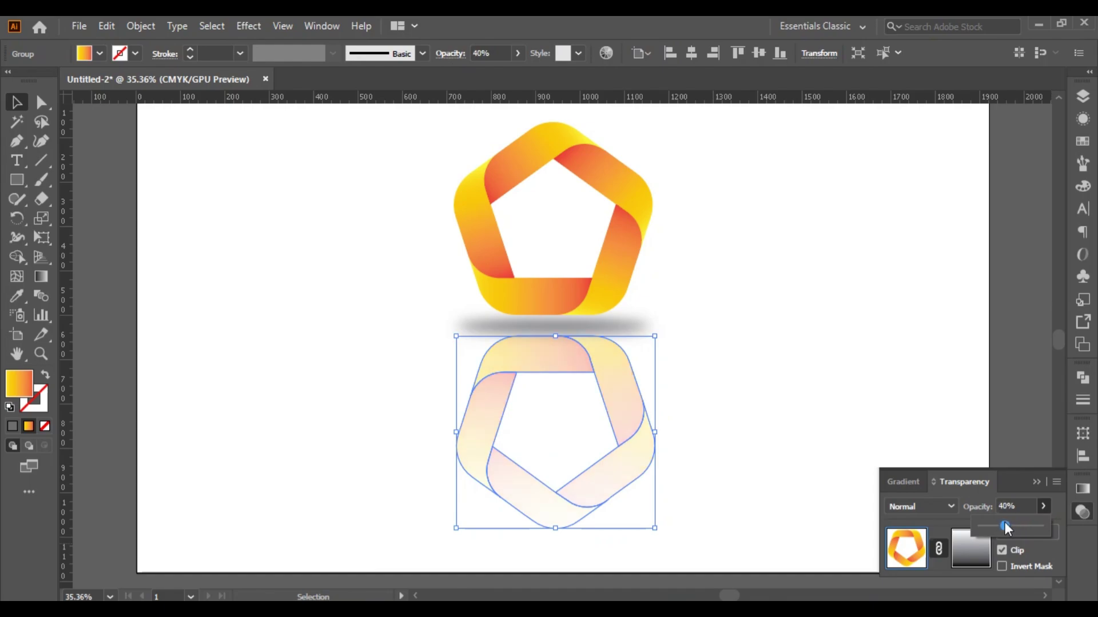
click(1041, 486)
click(1041, 485)
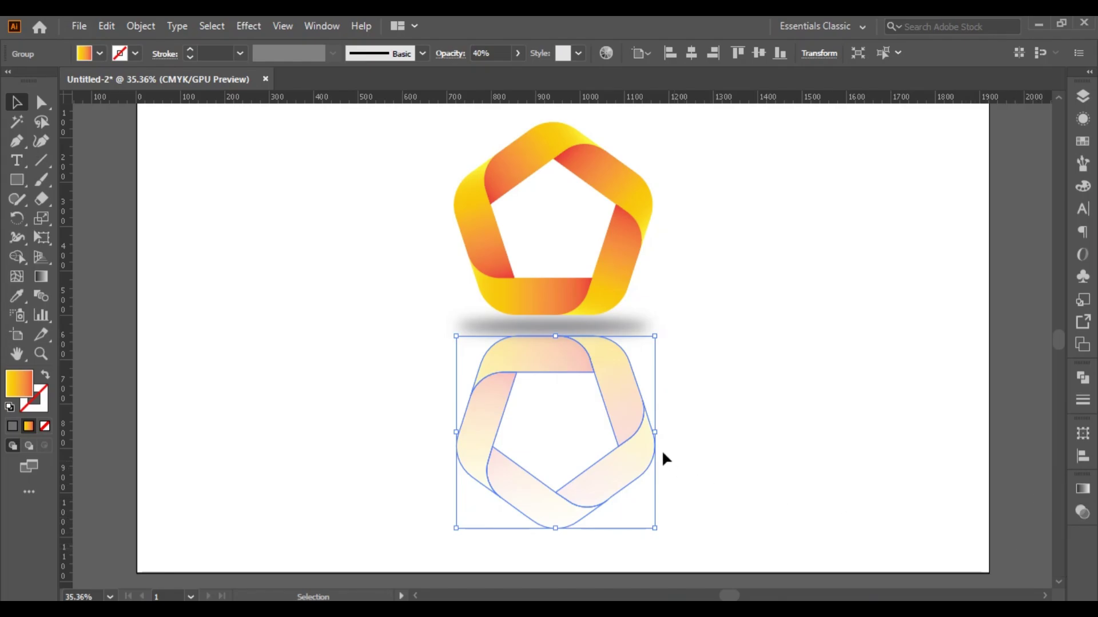
click(800, 415)
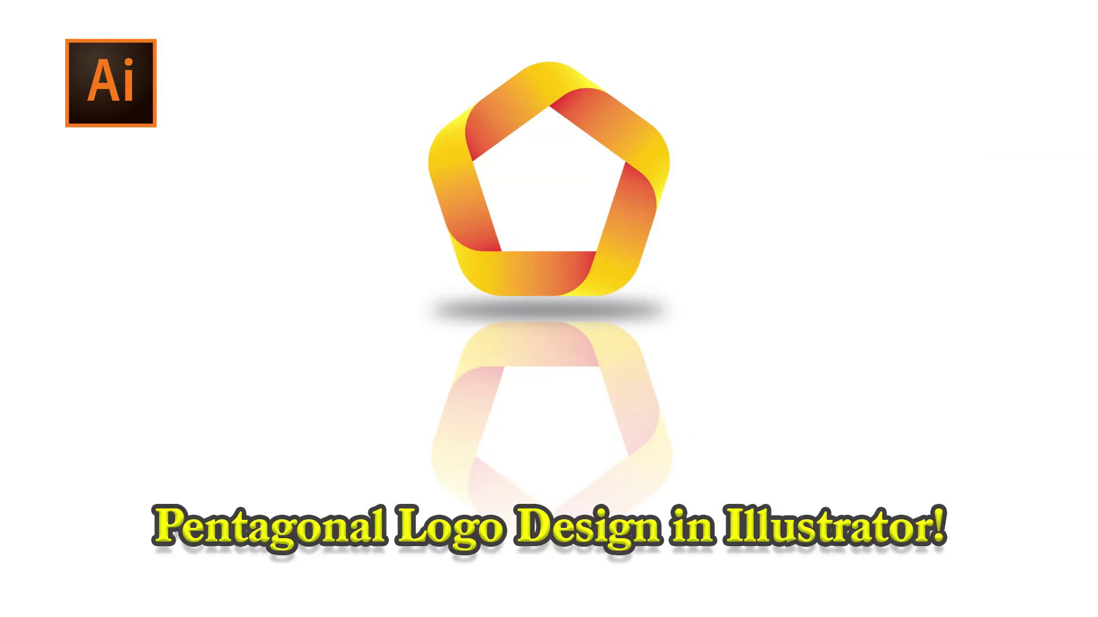